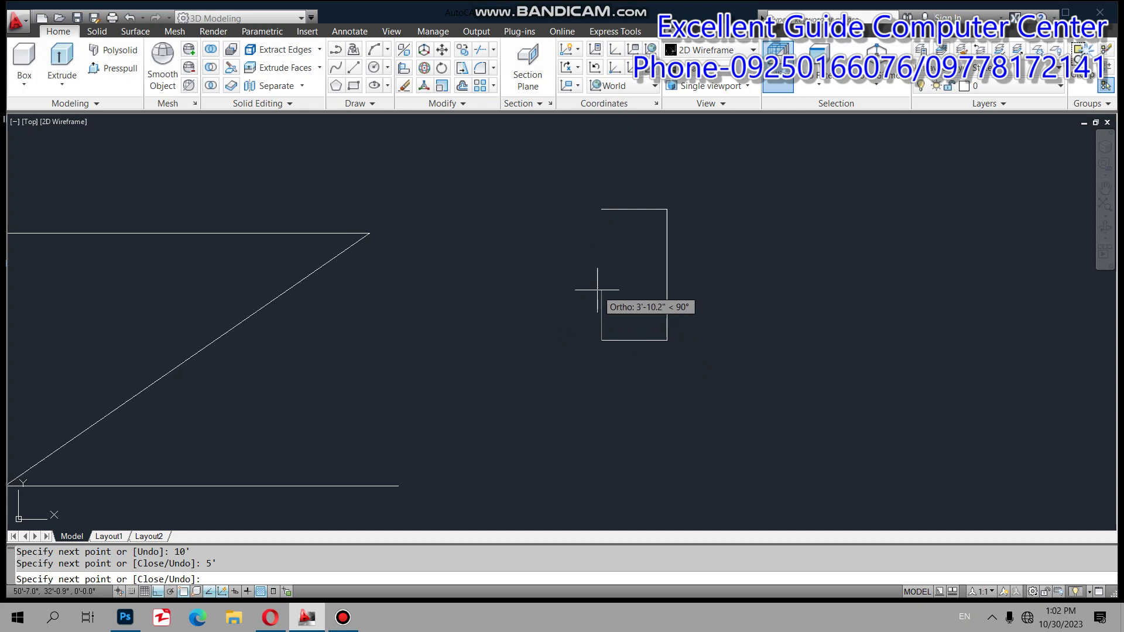
Undo two polyline sides, redraw an 11' right side and 5' bottom, and close the rectangle
type("u")
key("Return")
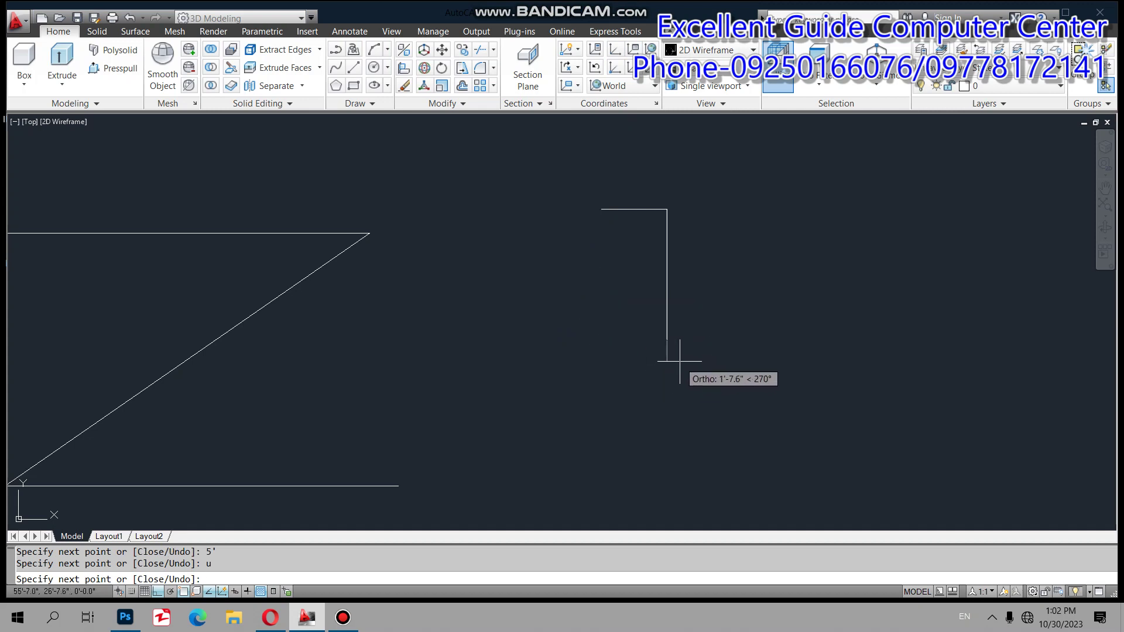
type("u")
key("Return")
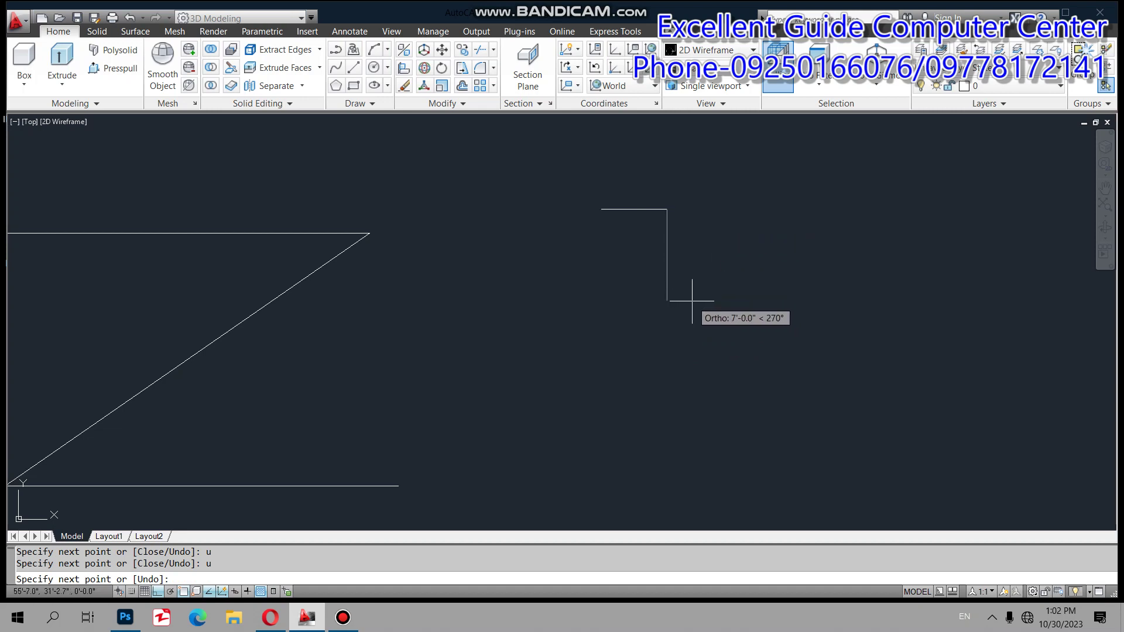
type("1")
type("'")
key("Return")
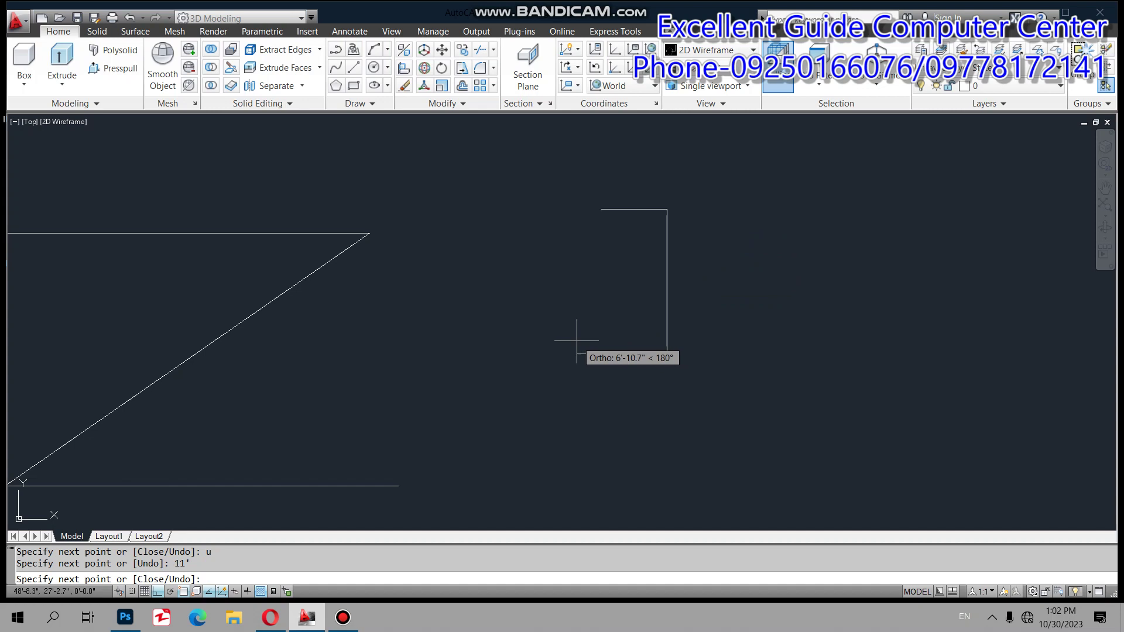
type("5'")
key("Return")
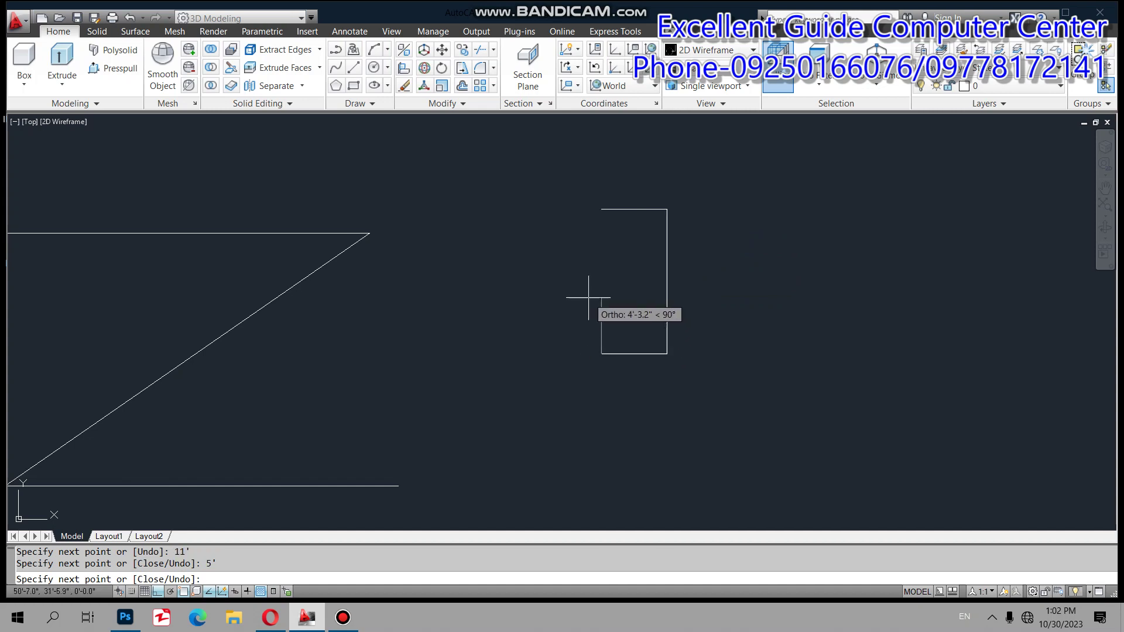
type("c")
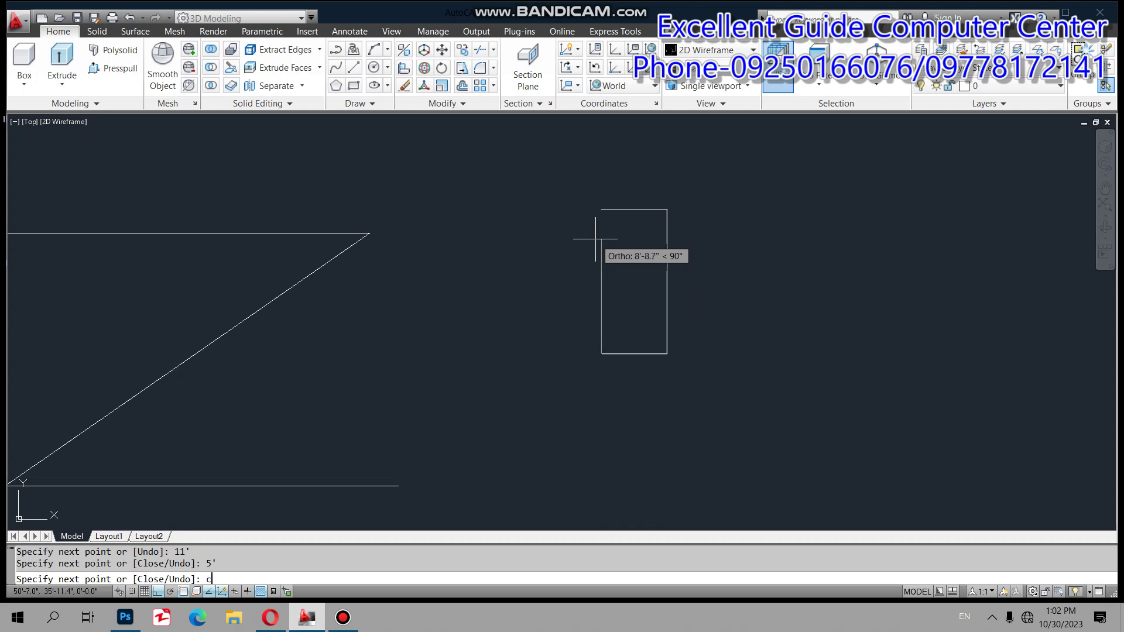
key("Return")
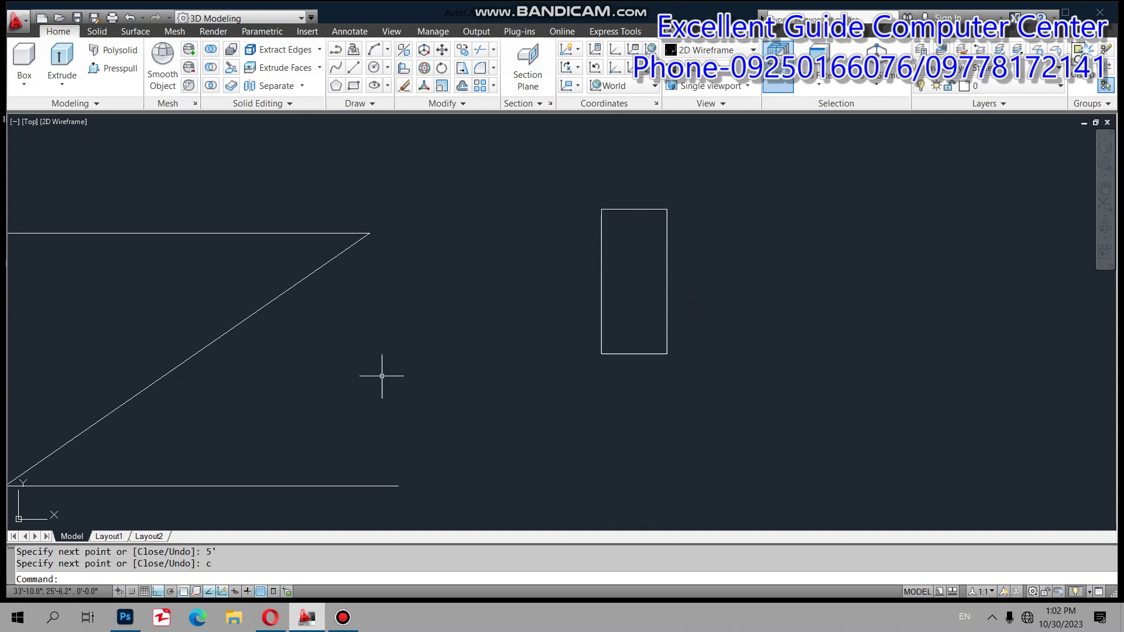
Start a new line with Ortho off, and discard a first diagonal segment
key("Return")
left_click(382, 376)
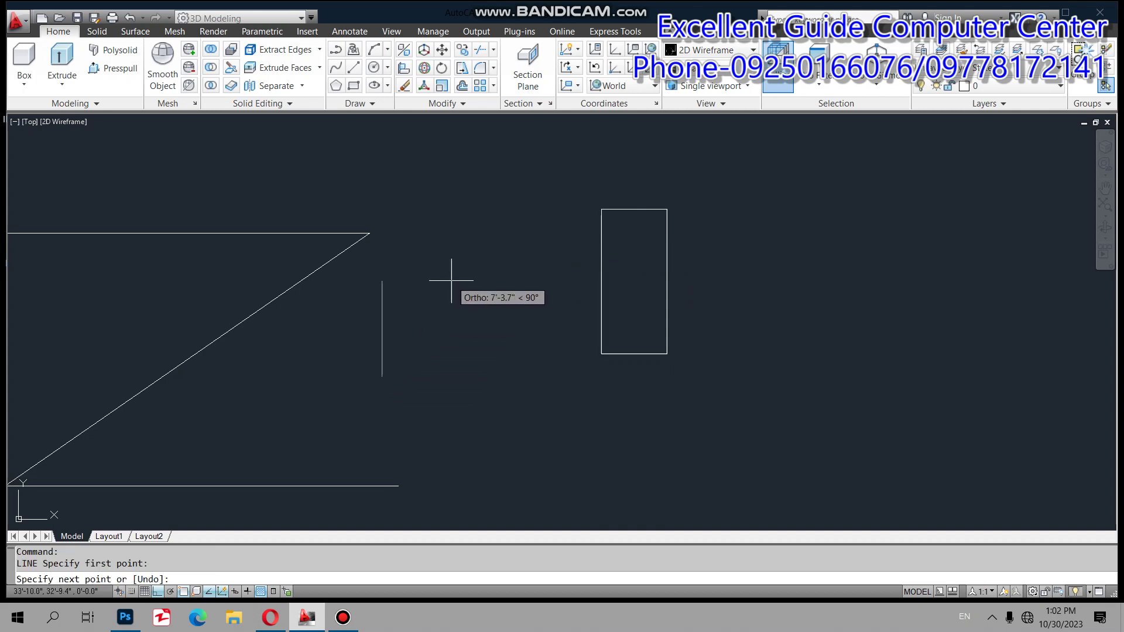
key("F8")
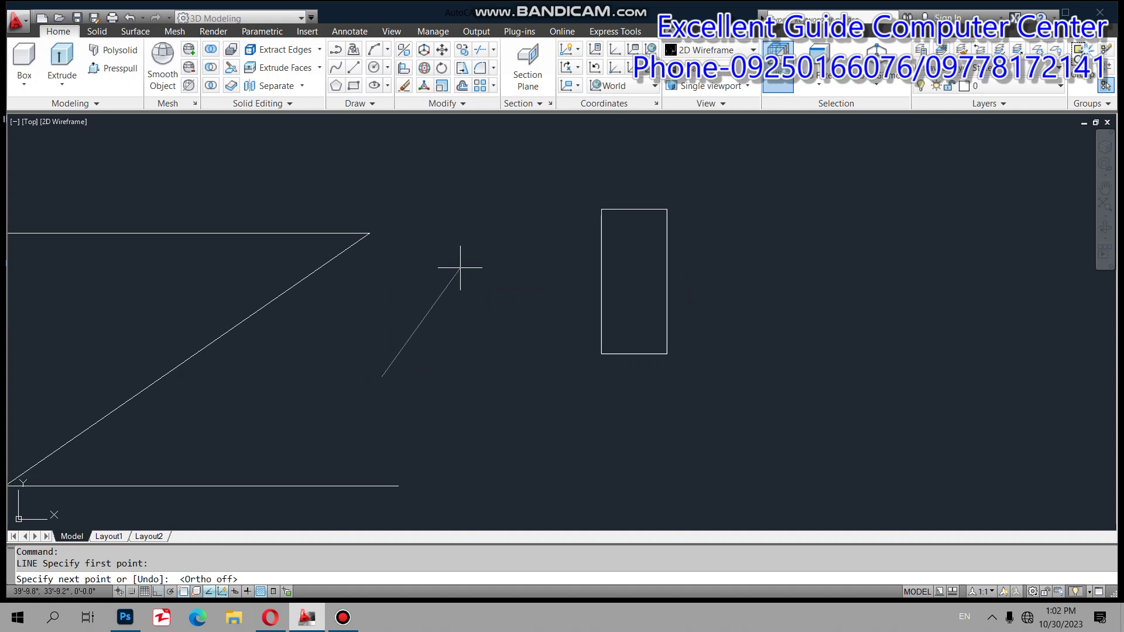
left_click(461, 268)
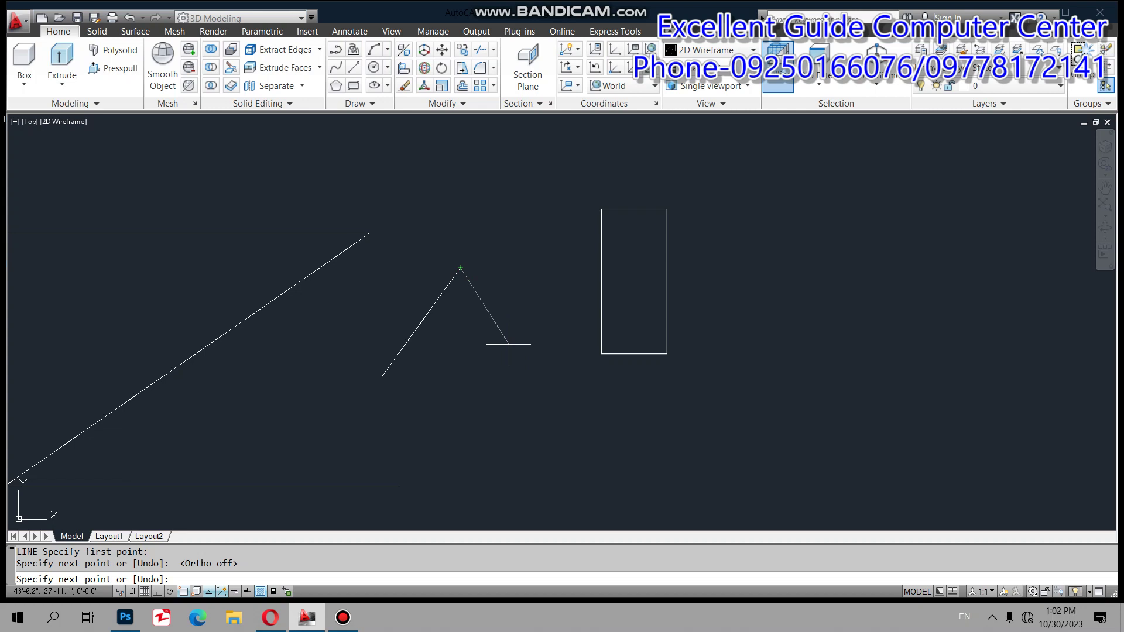
type("u")
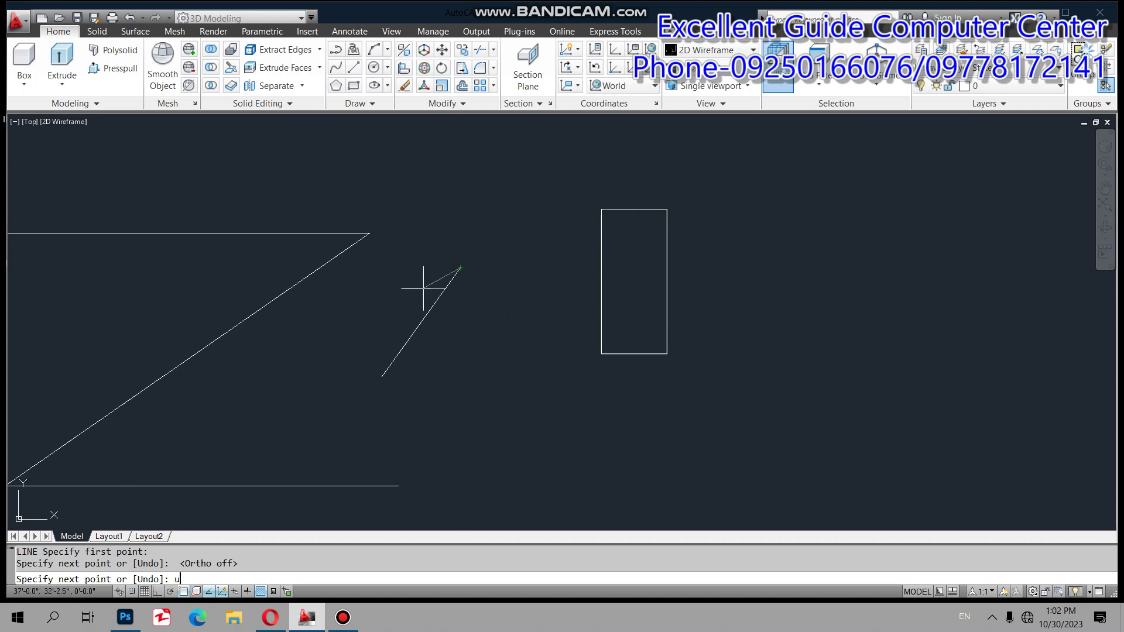
key("Return")
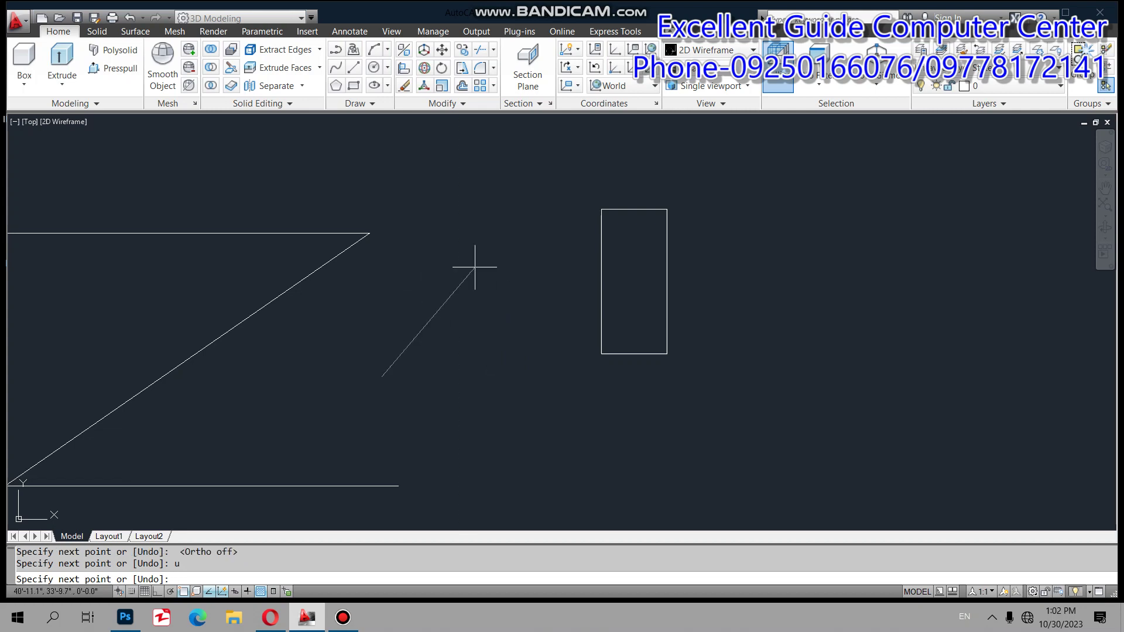
Draw three 7' angled sides and close them into a tilted square
type("5")
key("BackSpace")
type("7'")
key("Return")
type("\\")
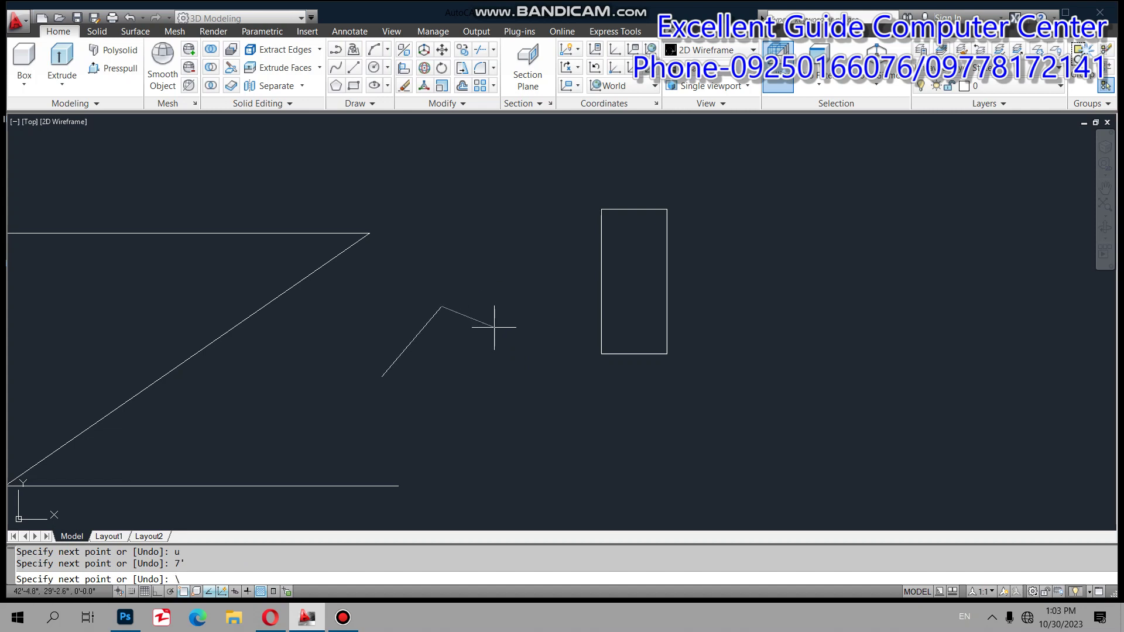
type("7'")
key("Return")
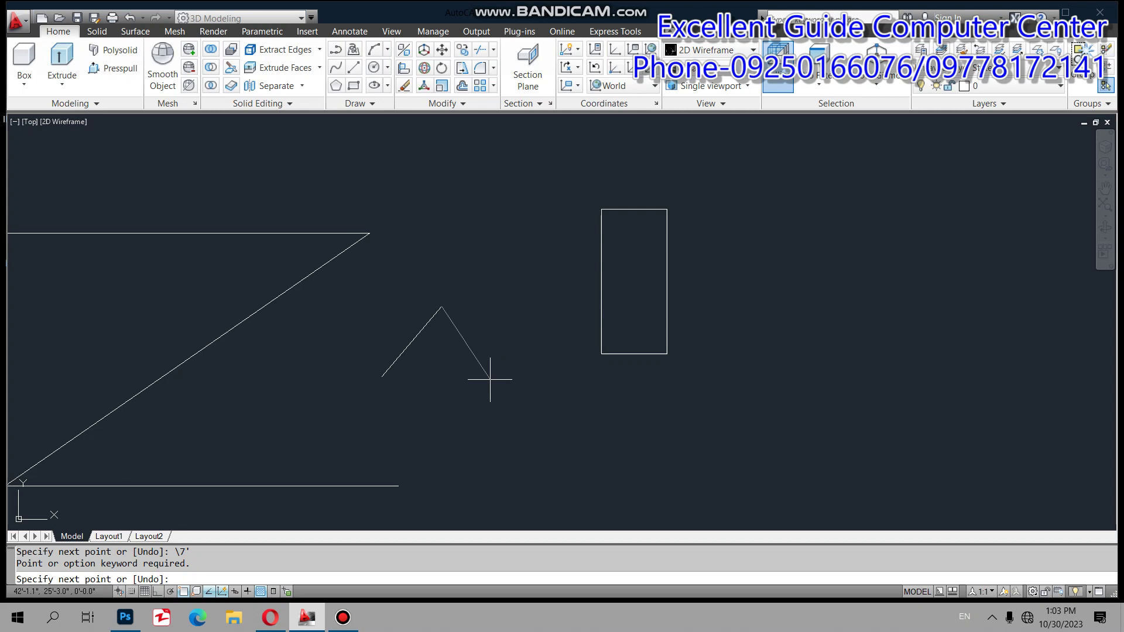
type("7")
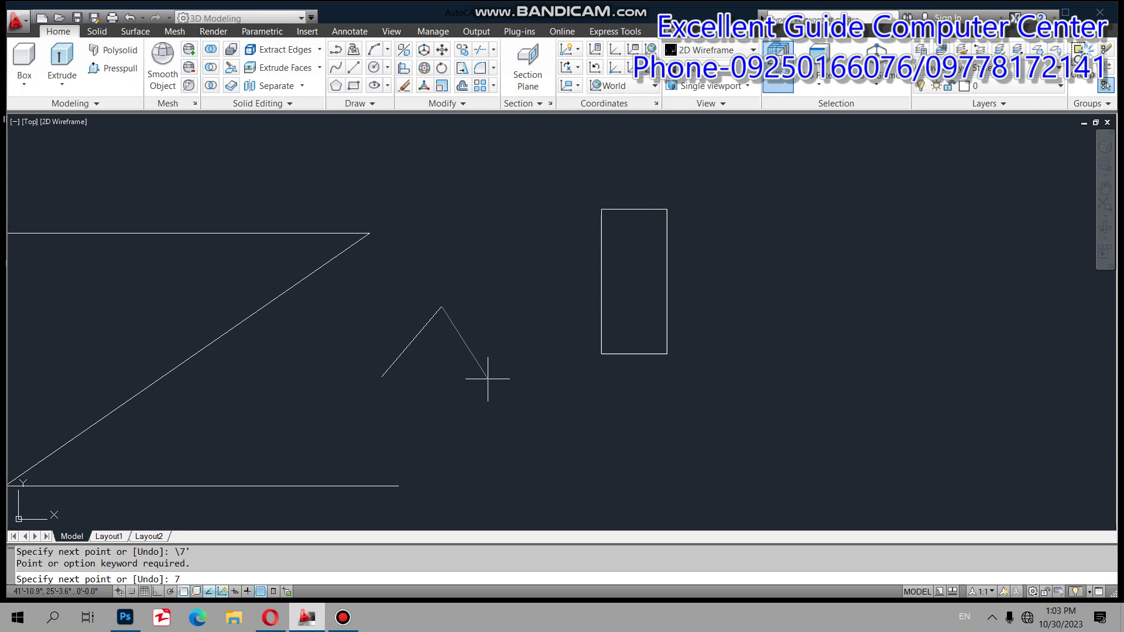
key("Return")
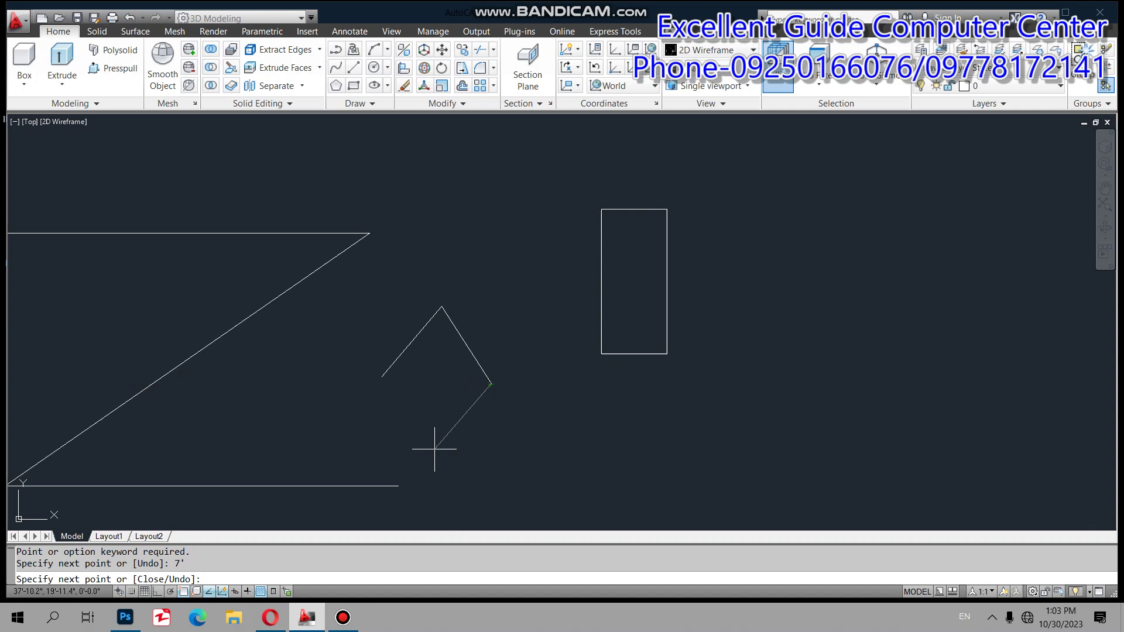
type("7")
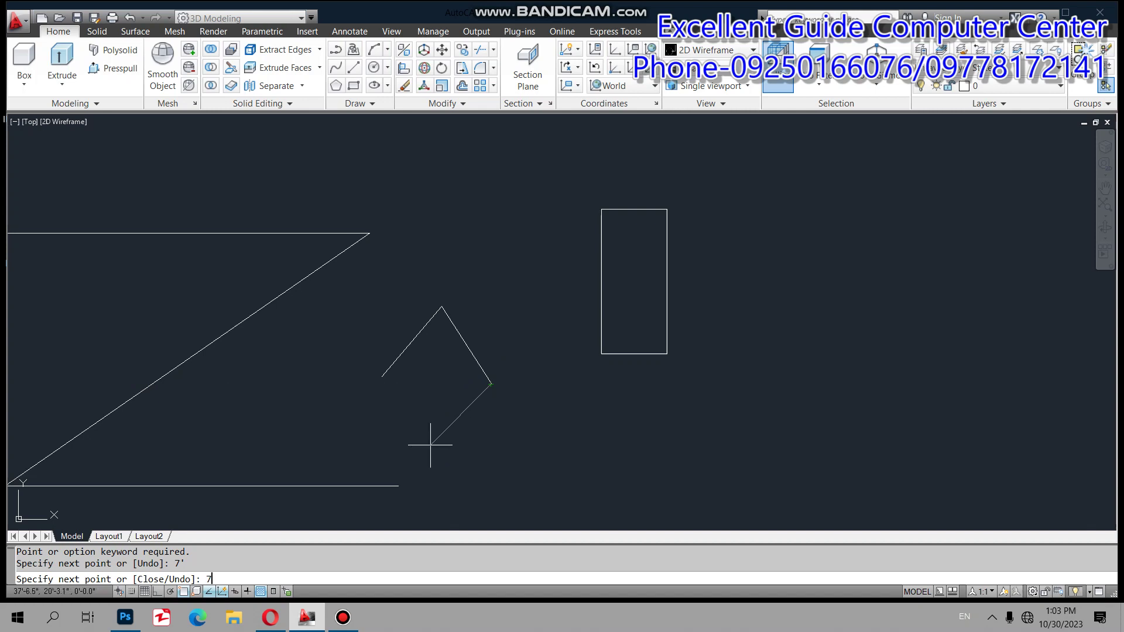
type("'")
key("Return")
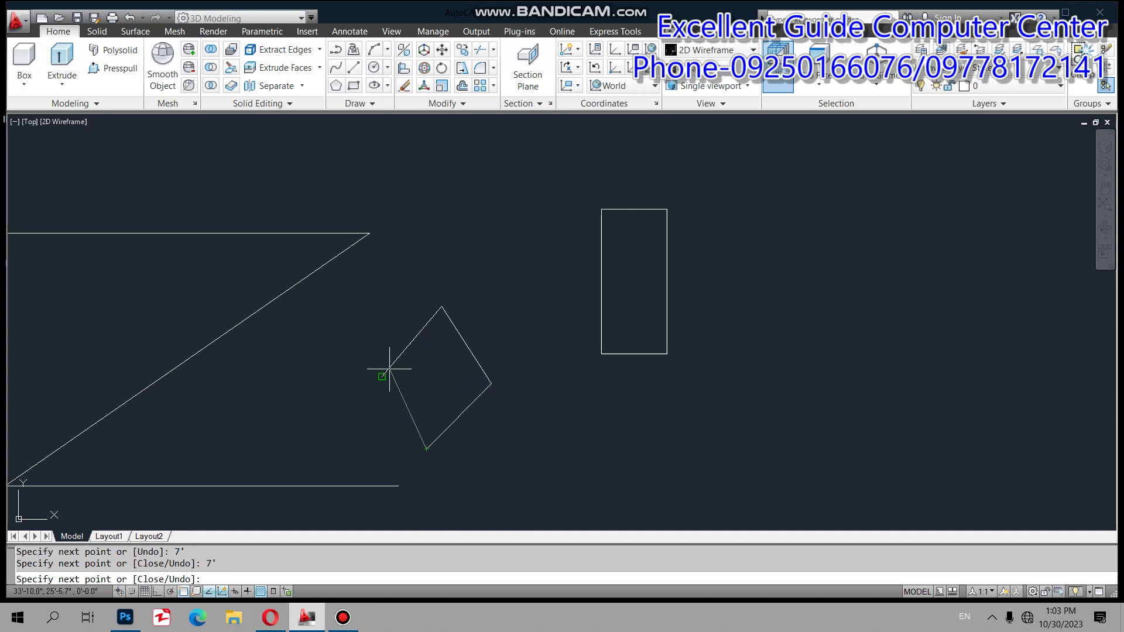
type("c")
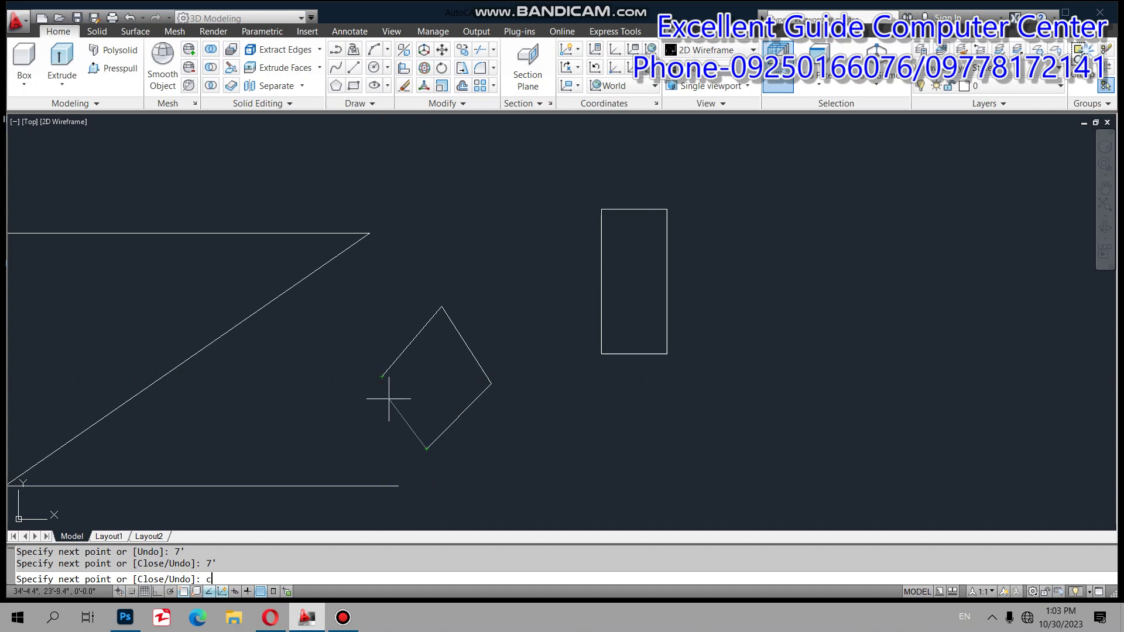
key("Return")
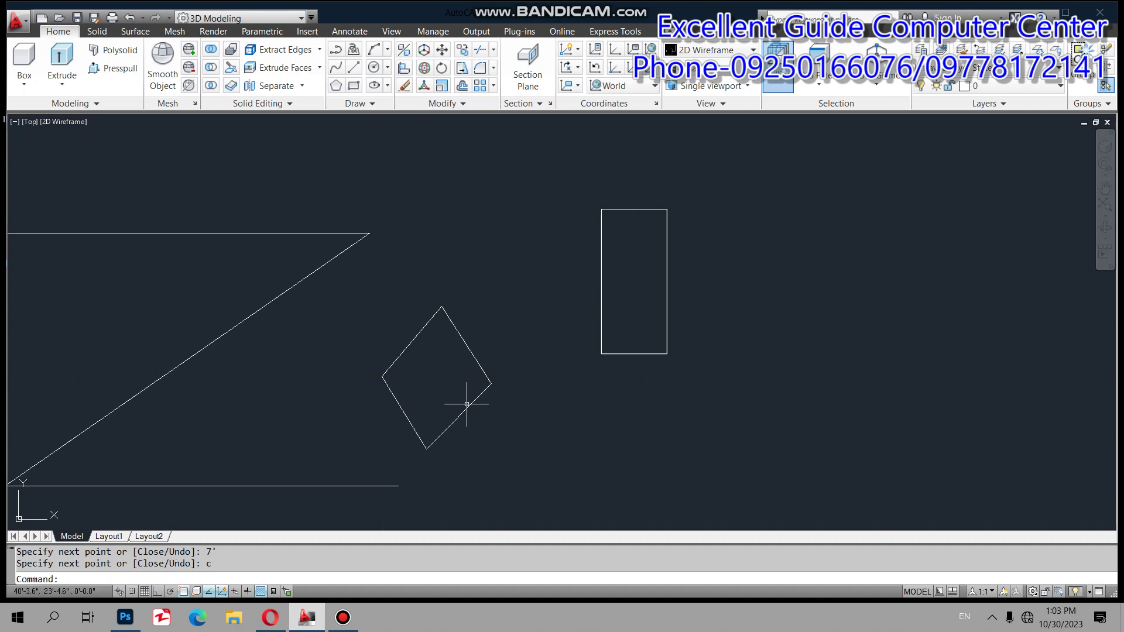
Delete the tilted shape's upper-left edge
left_click(466, 408)
left_click(470, 351)
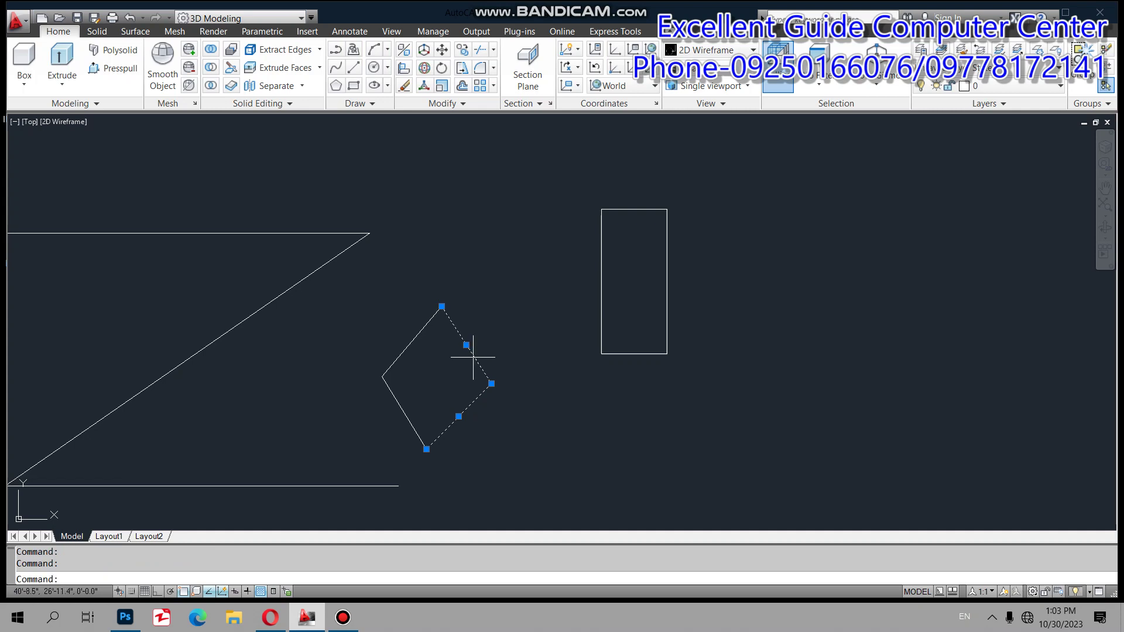
key("Escape")
left_click(415, 341)
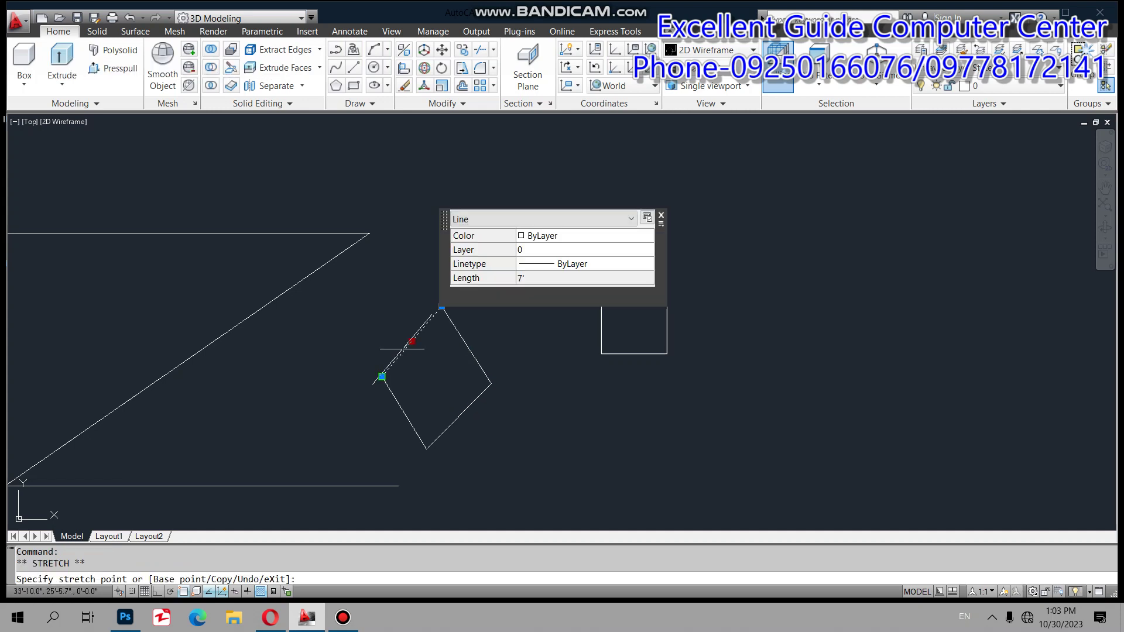
key("space")
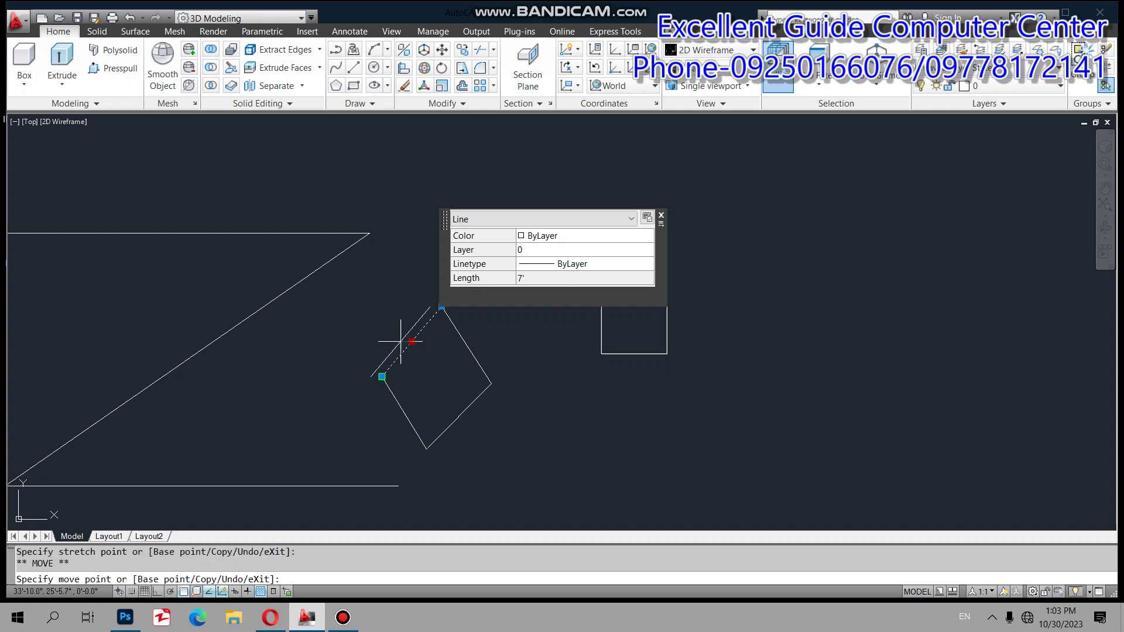
key("Escape")
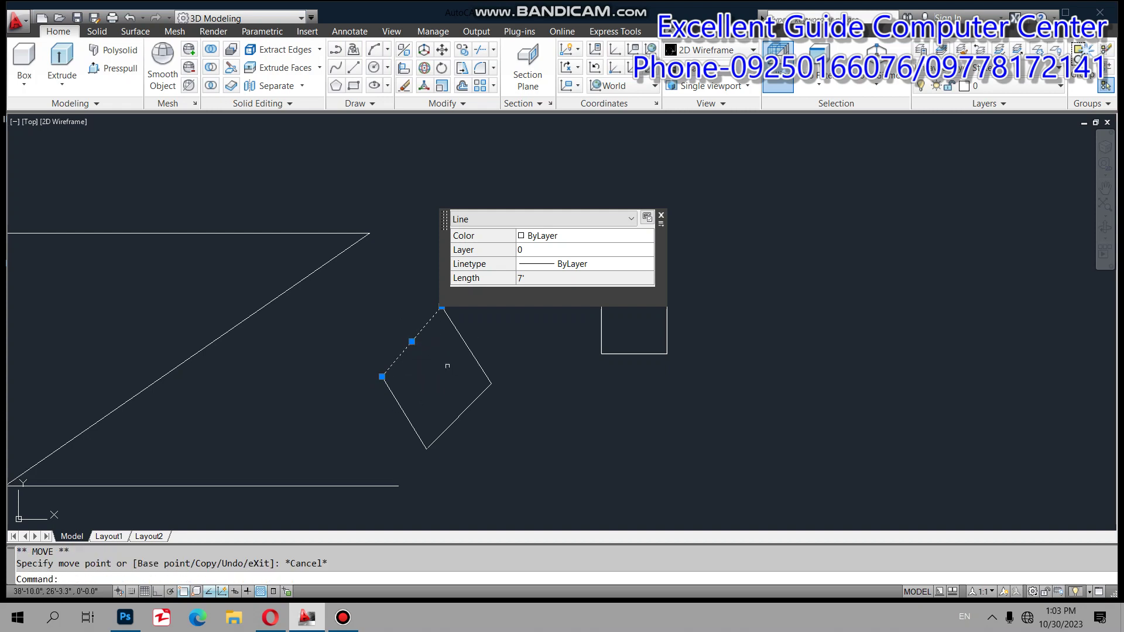
key("Delete")
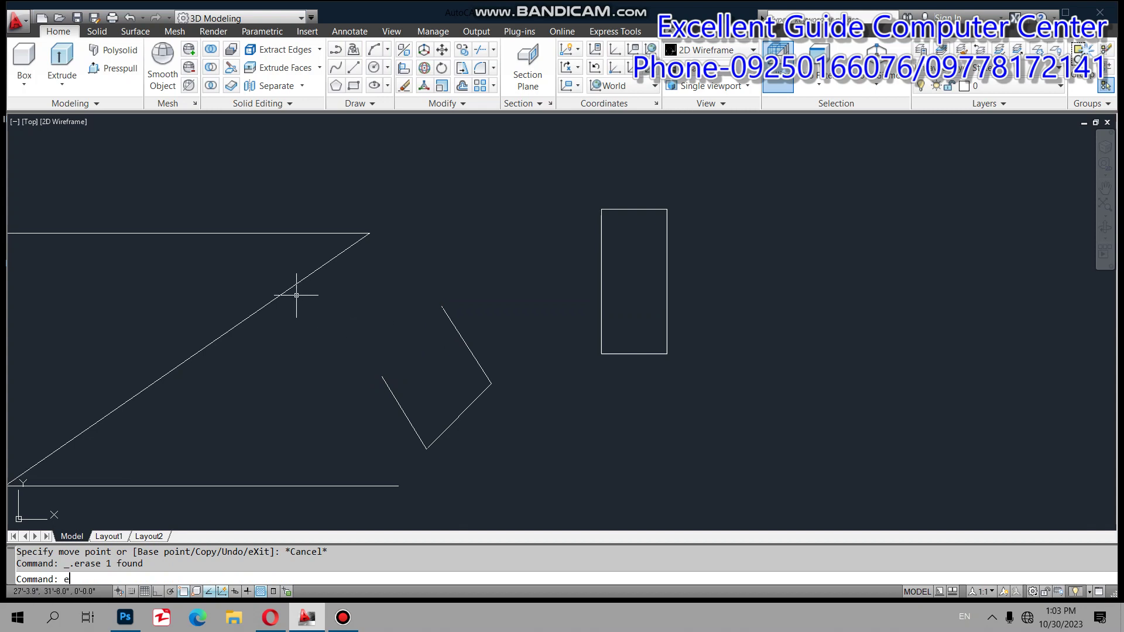
Erase the triangle's top, diagonal and bottom lines
type("e")
key("Return")
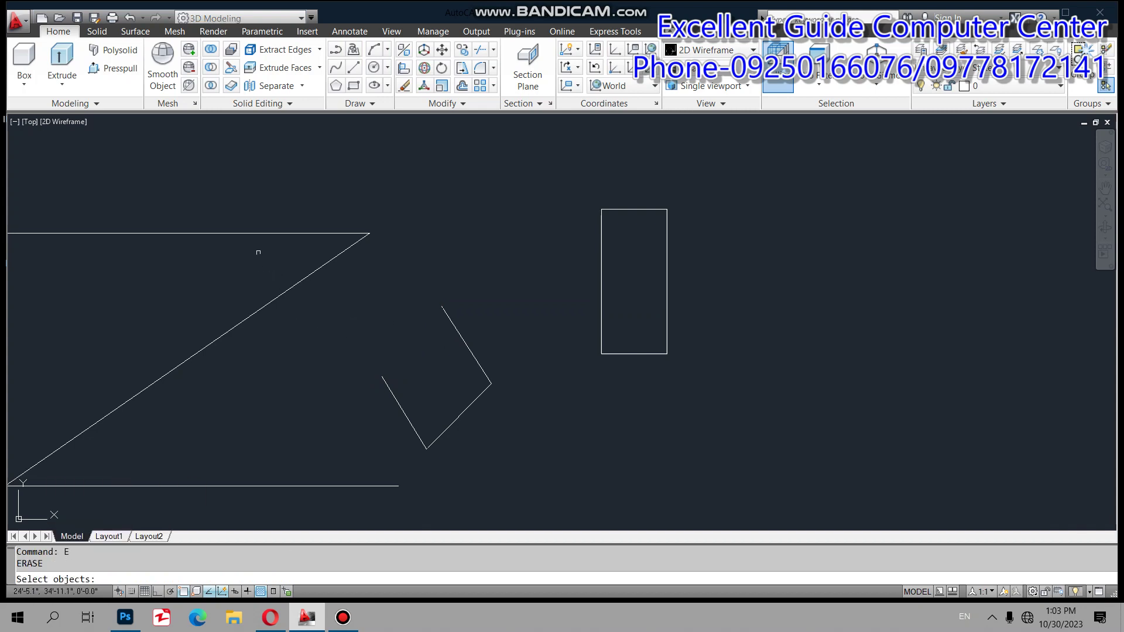
left_click(252, 233)
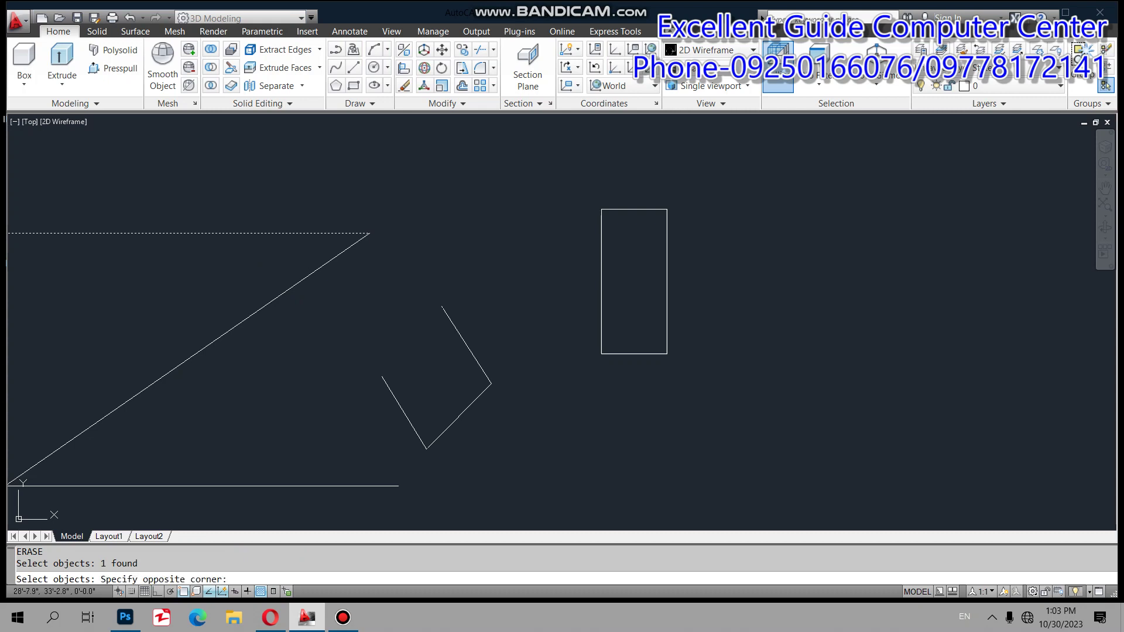
left_click(311, 274)
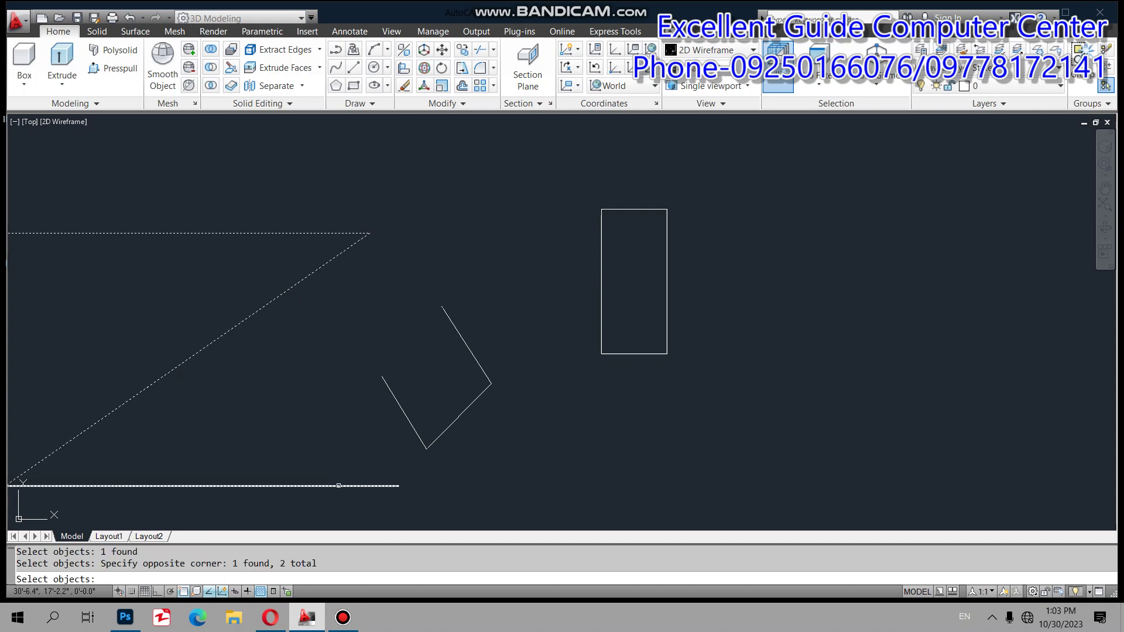
left_click(338, 486)
key("Return")
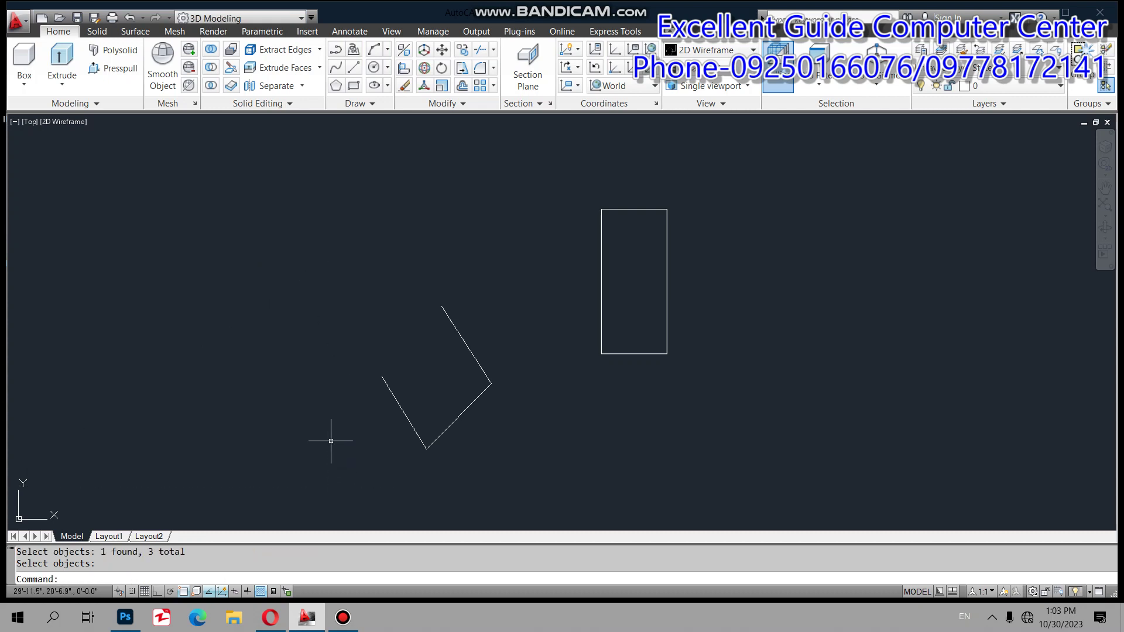
Erase all remaining objects using ERASE with the ALL selection
type("e")
key("Return")
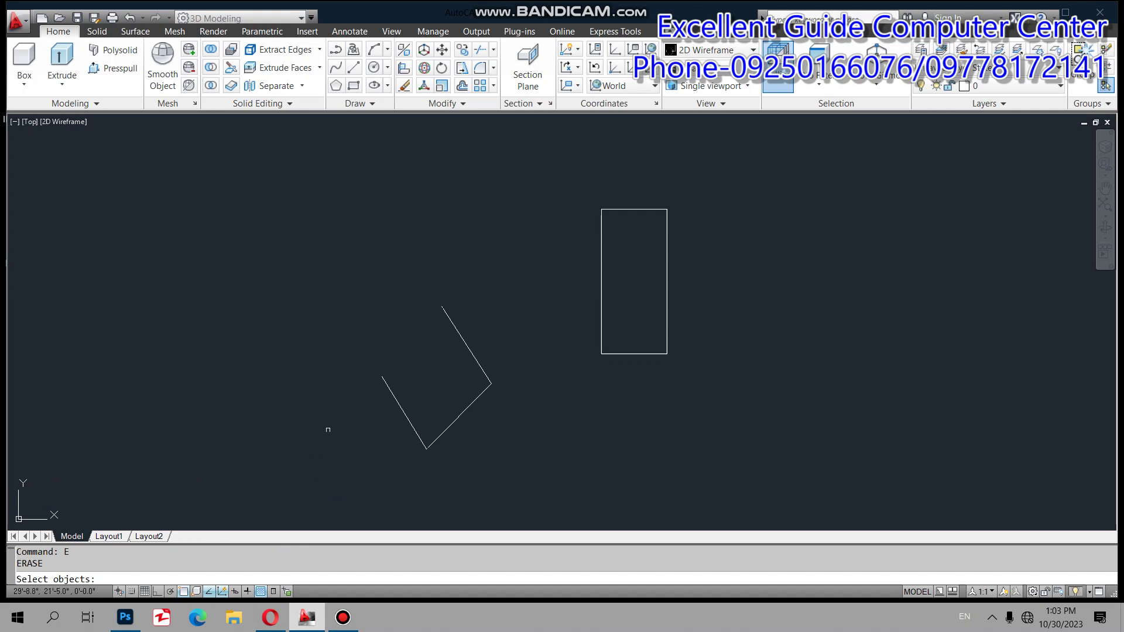
type("al")
type("l")
key("Return")
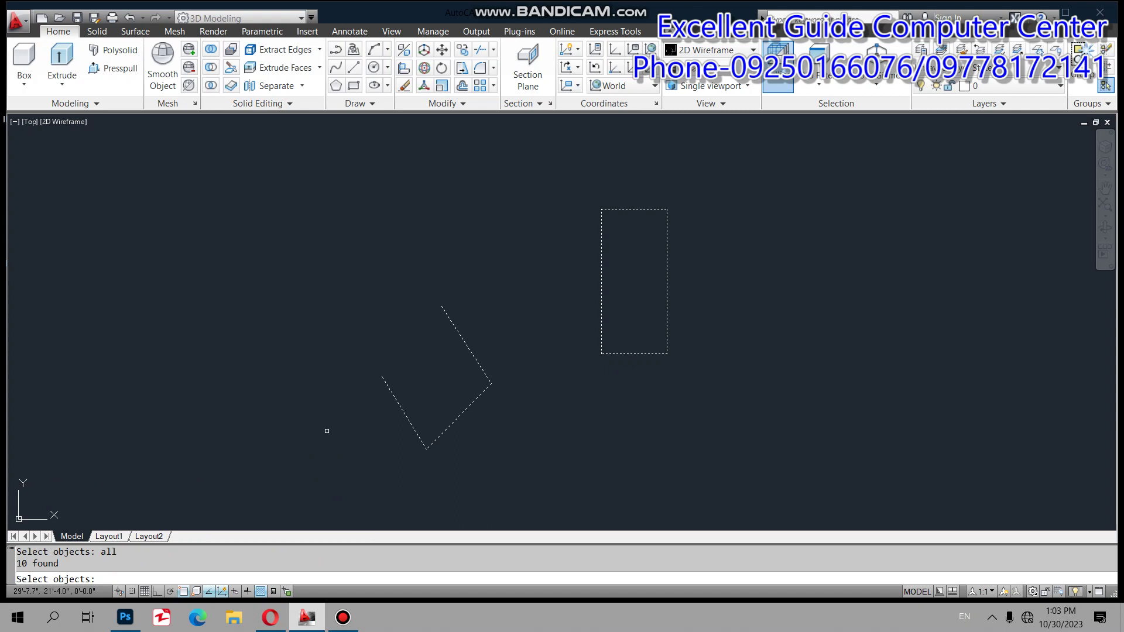
key("Return")
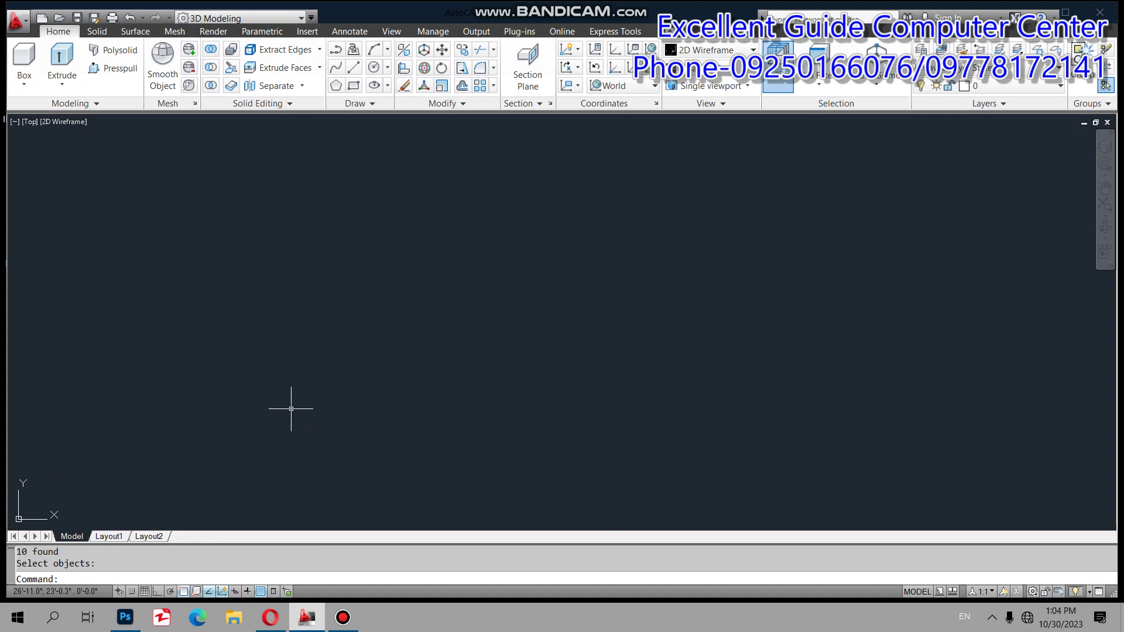
Start a line at lower left and draw a 6' horizontal base with Ortho on
type("L")
key("Return")
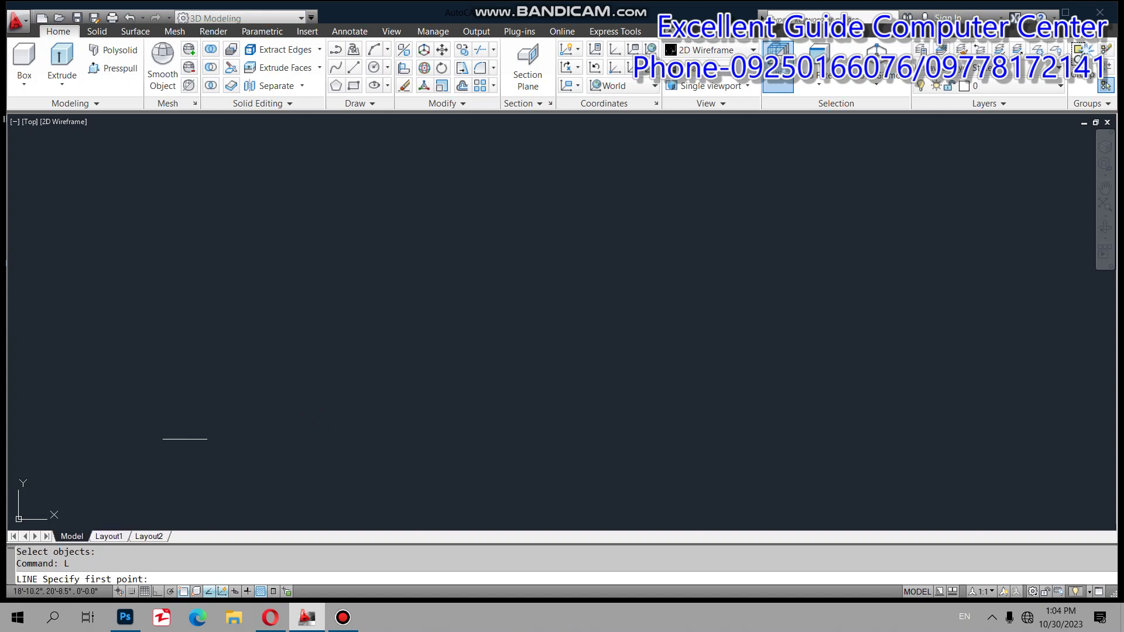
left_click(158, 447)
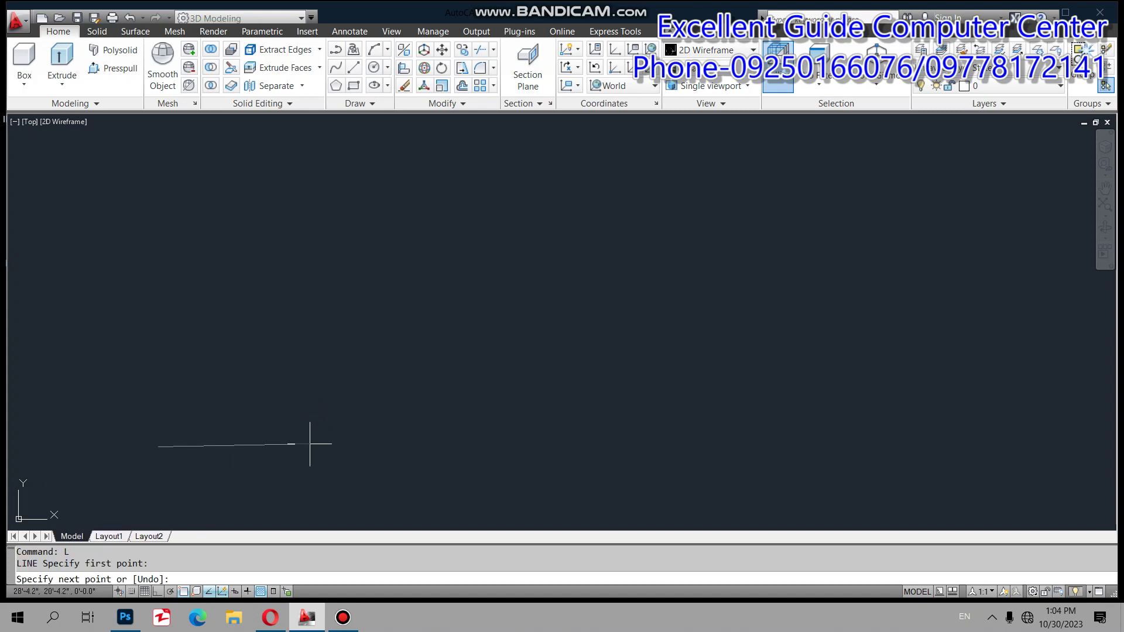
key("F8")
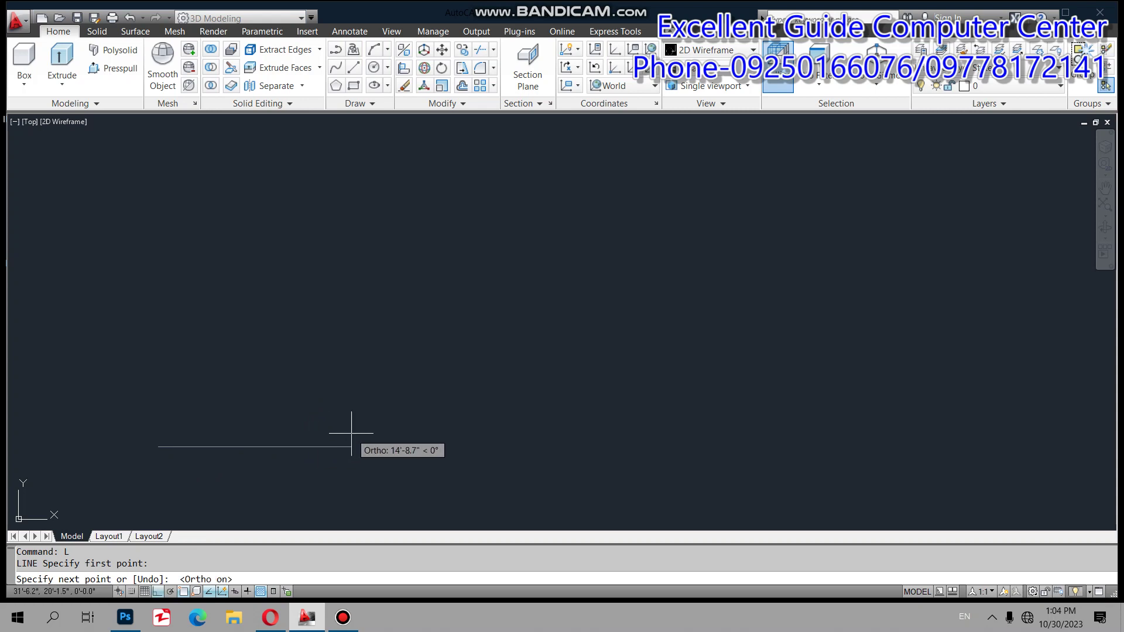
type("6'")
type("<")
type("0")
key("Return")
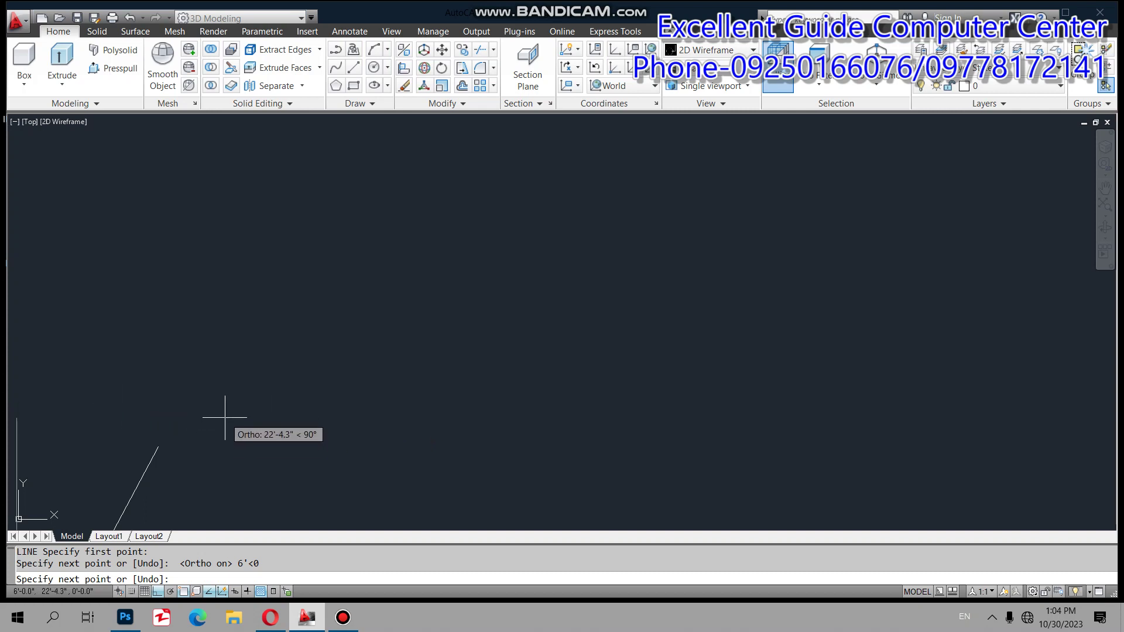
type("u")
key("Return")
type("6")
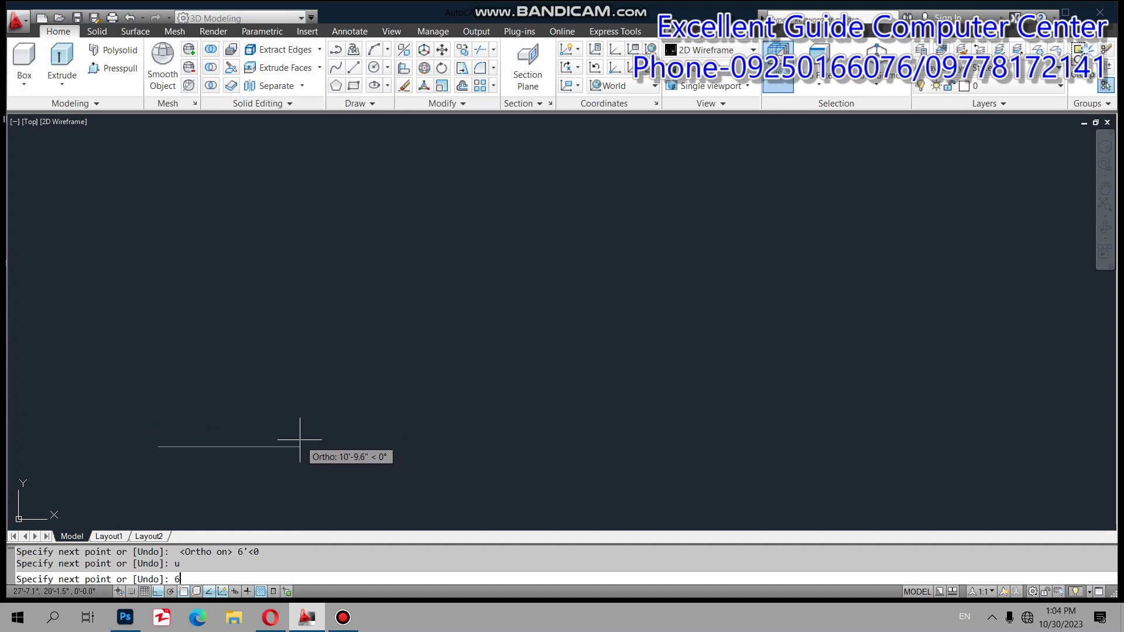
key("Return")
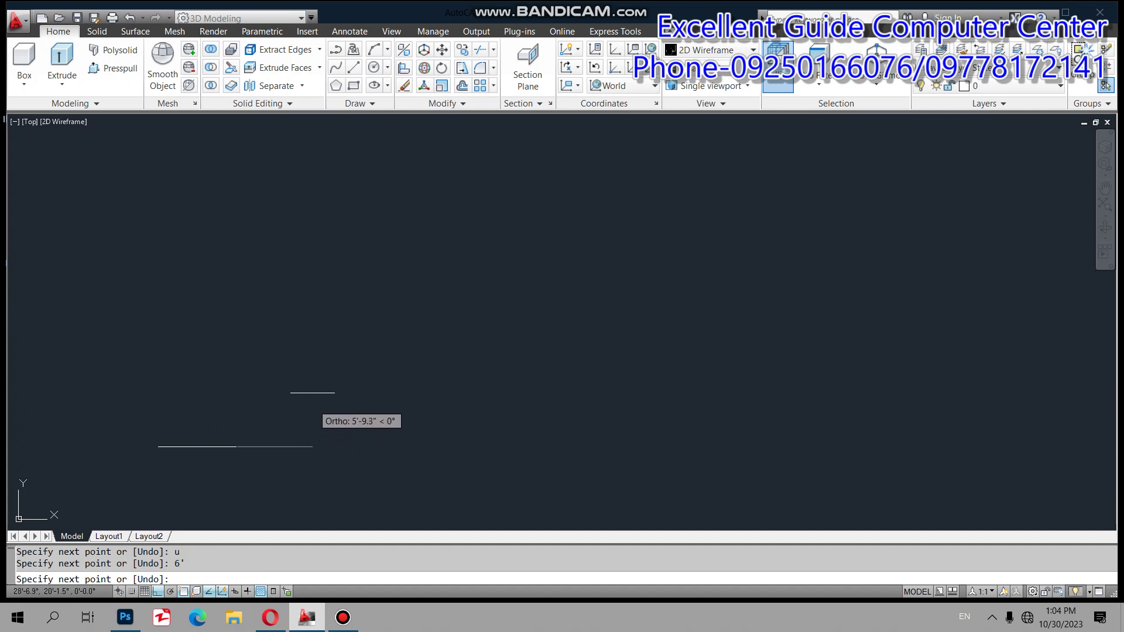
With Ortho off, add an 8' segment rising at 45° (@8'<45)
key("F8")
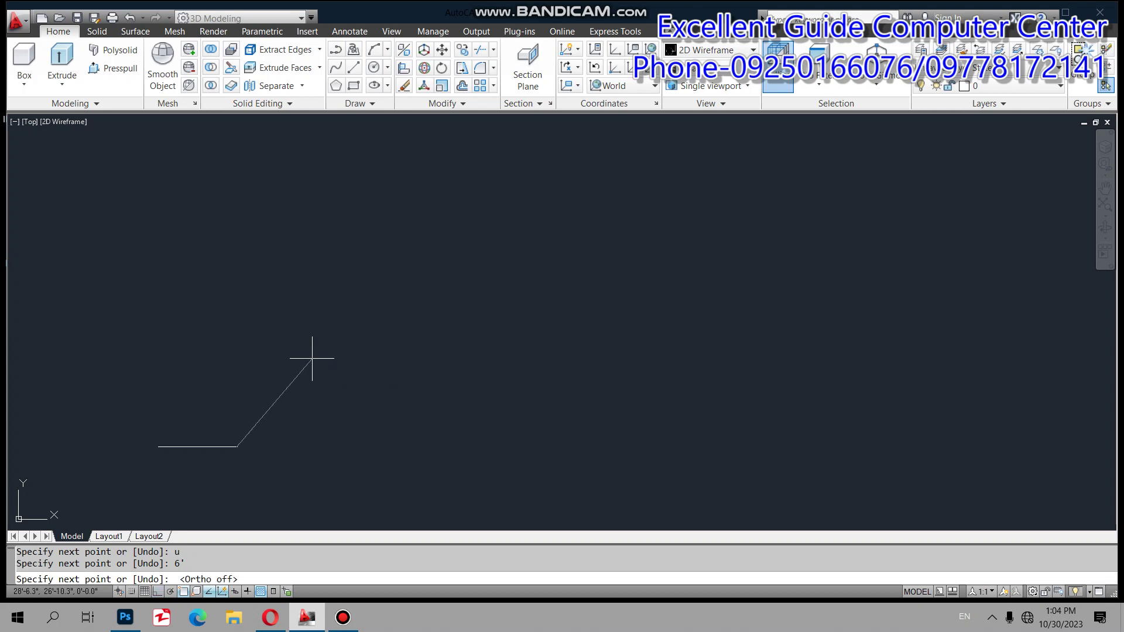
type("8")
type("<")
type("45")
key("Return")
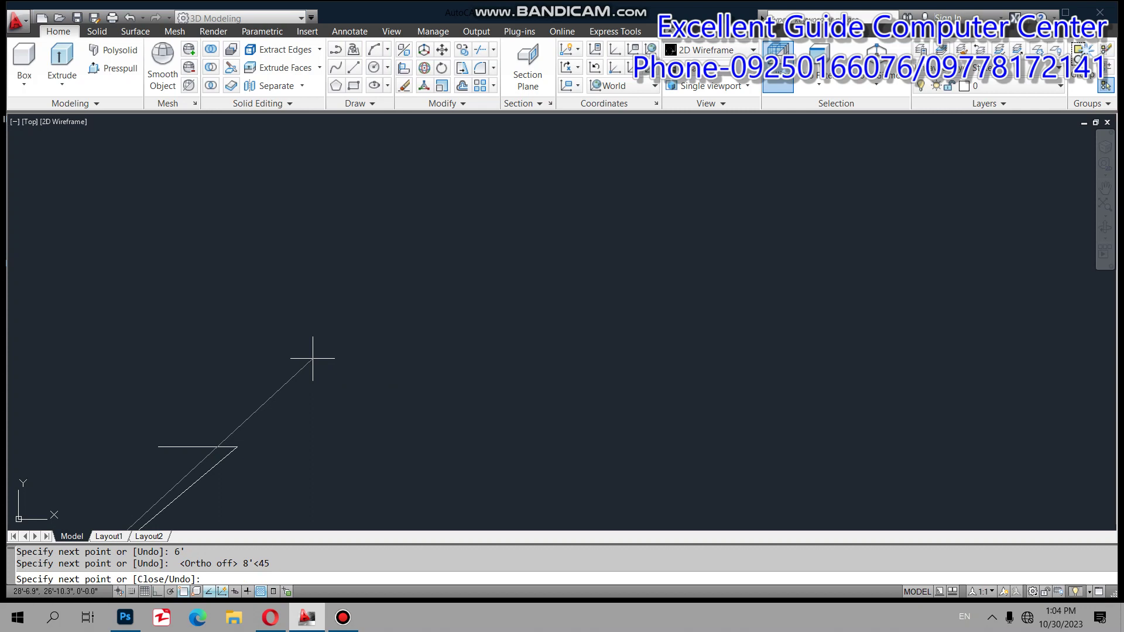
type("u")
key("Return")
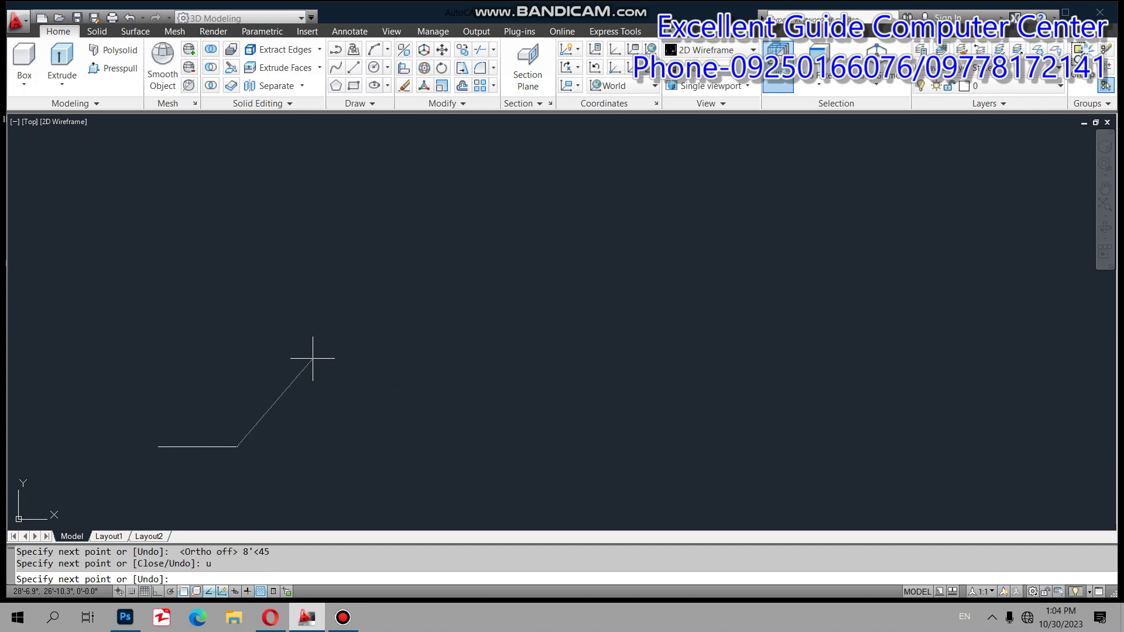
type("@8")
type("'<4")
type("5")
key("Return")
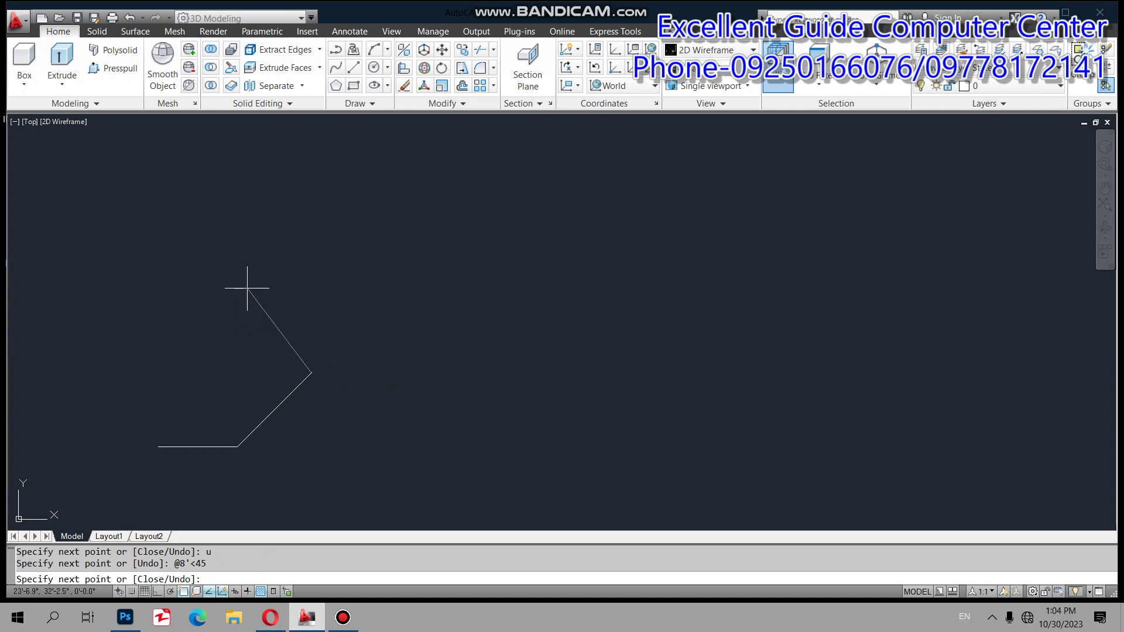
Add a 5' segment at 135°, replacing a mistaken 45° try
type("   @")
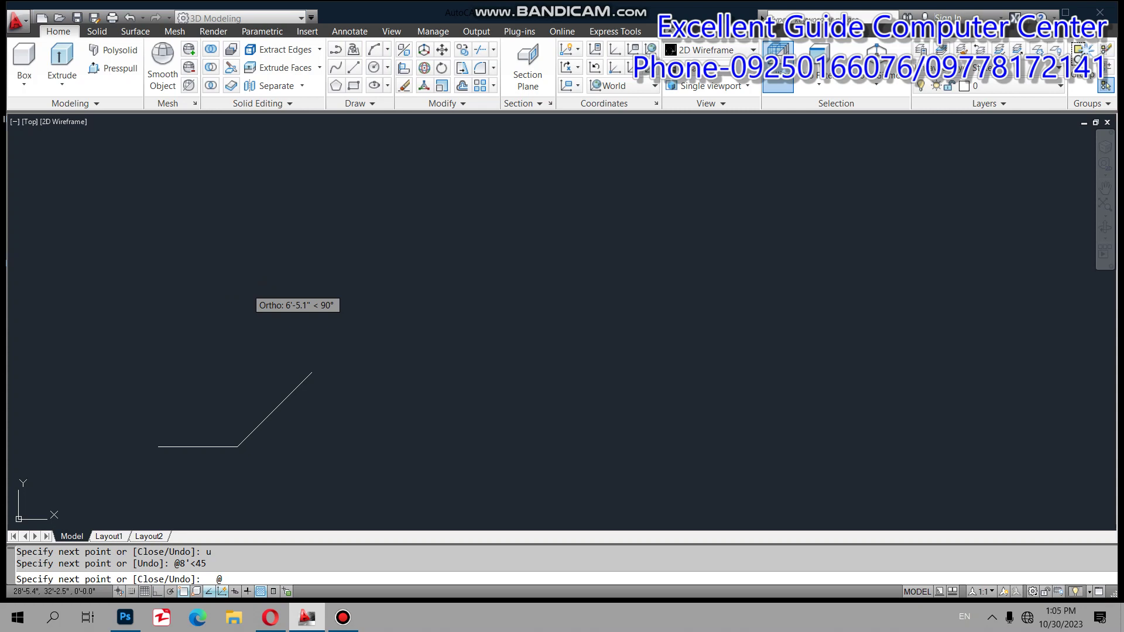
type("5")
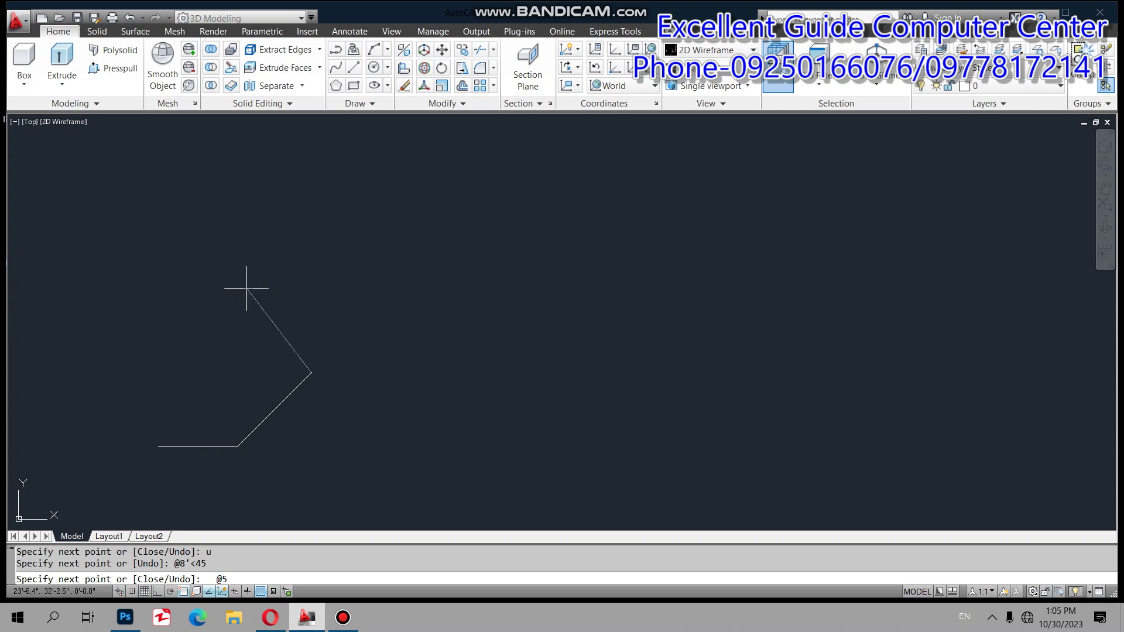
type("'<")
type("45")
key("Return")
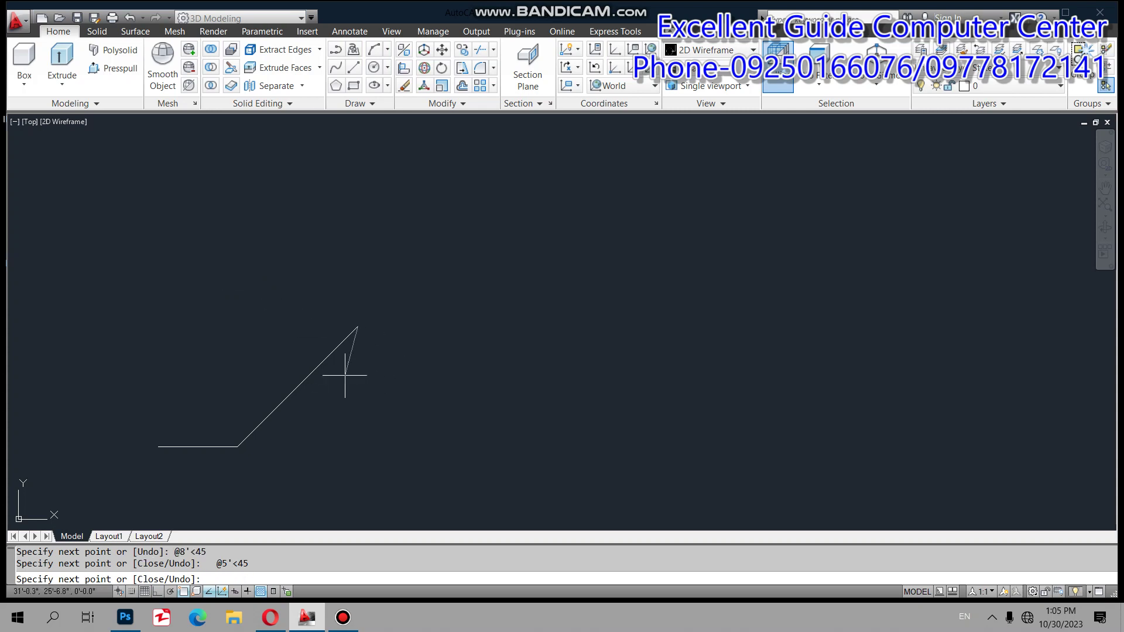
type("u")
key("Return")
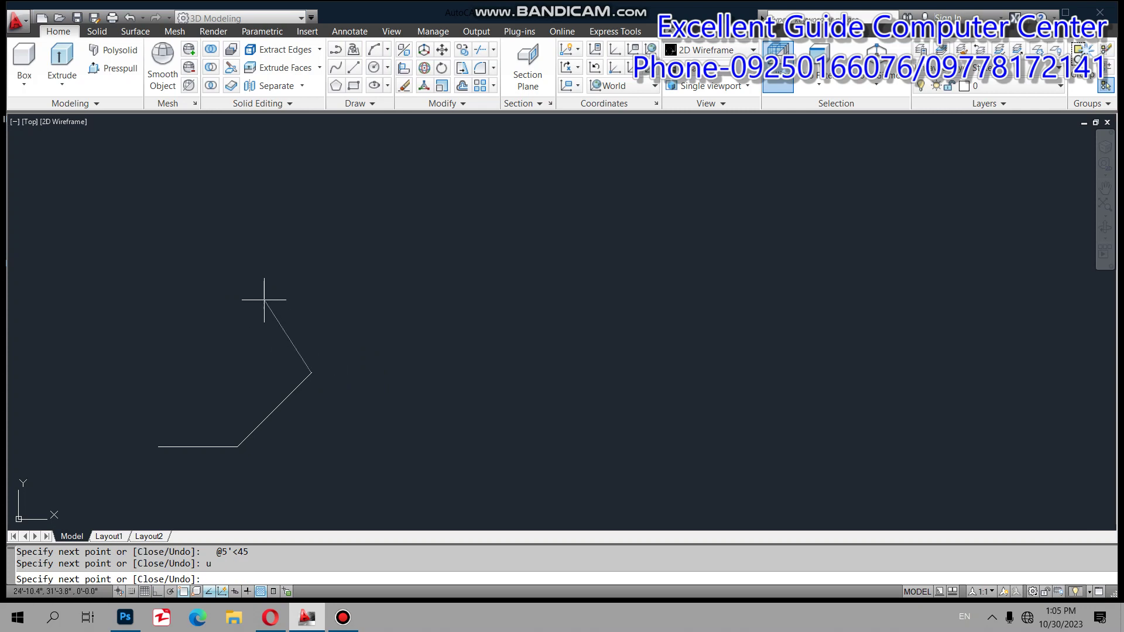
type("@")
type("5'")
type("<")
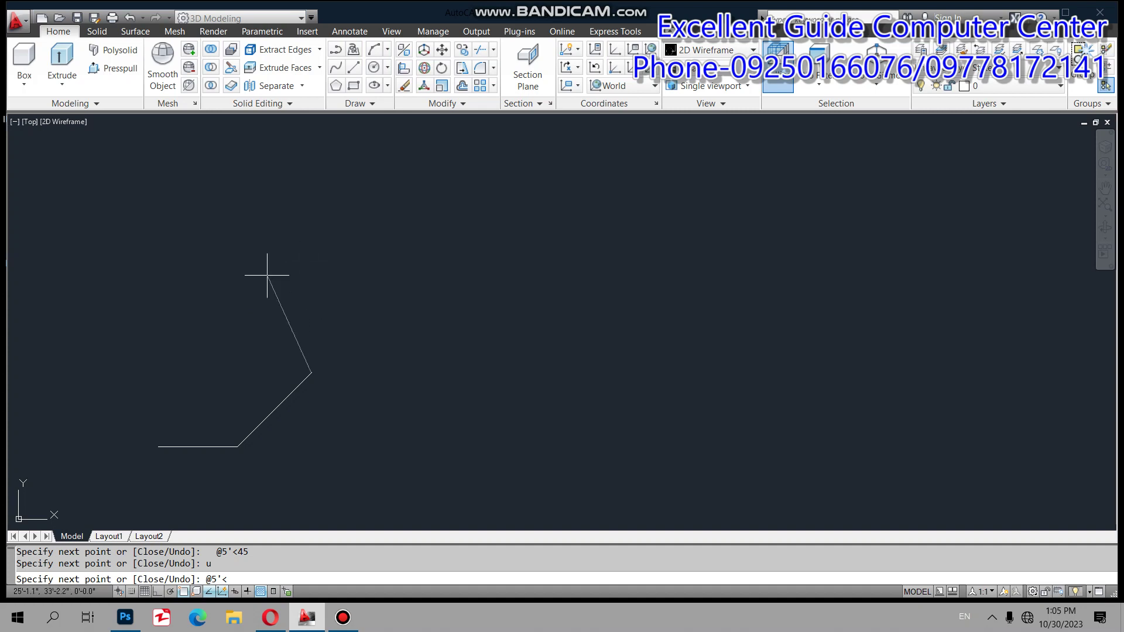
type("13")
type("5")
key("Return")
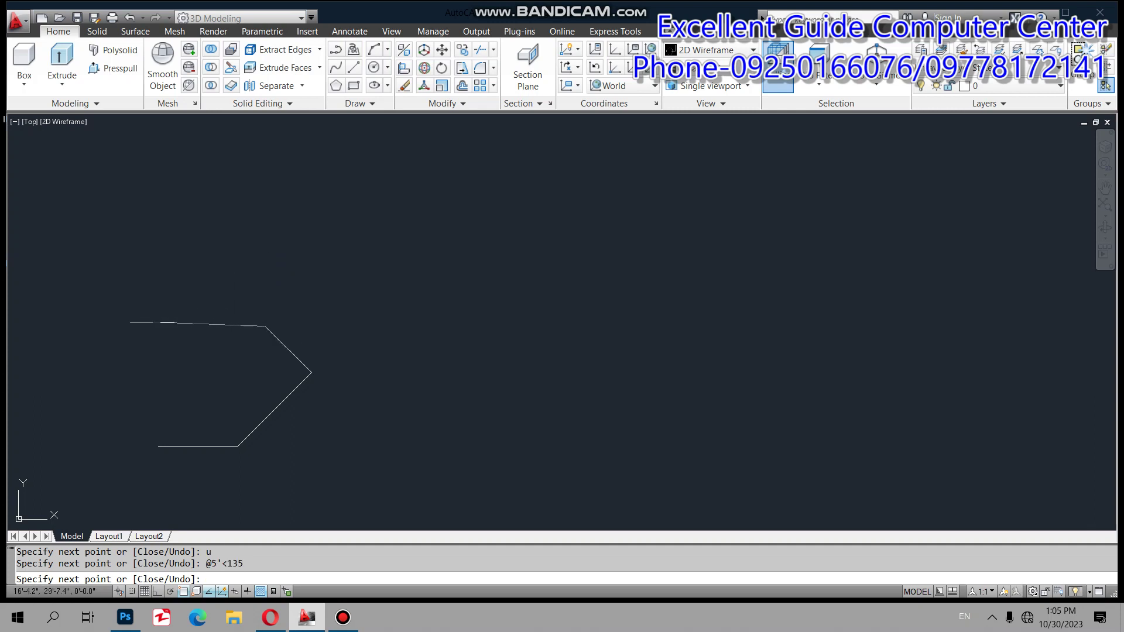
Add a 6' leftward top edge and a @5'<225 edge, then close the six-sided outline
key("F8")
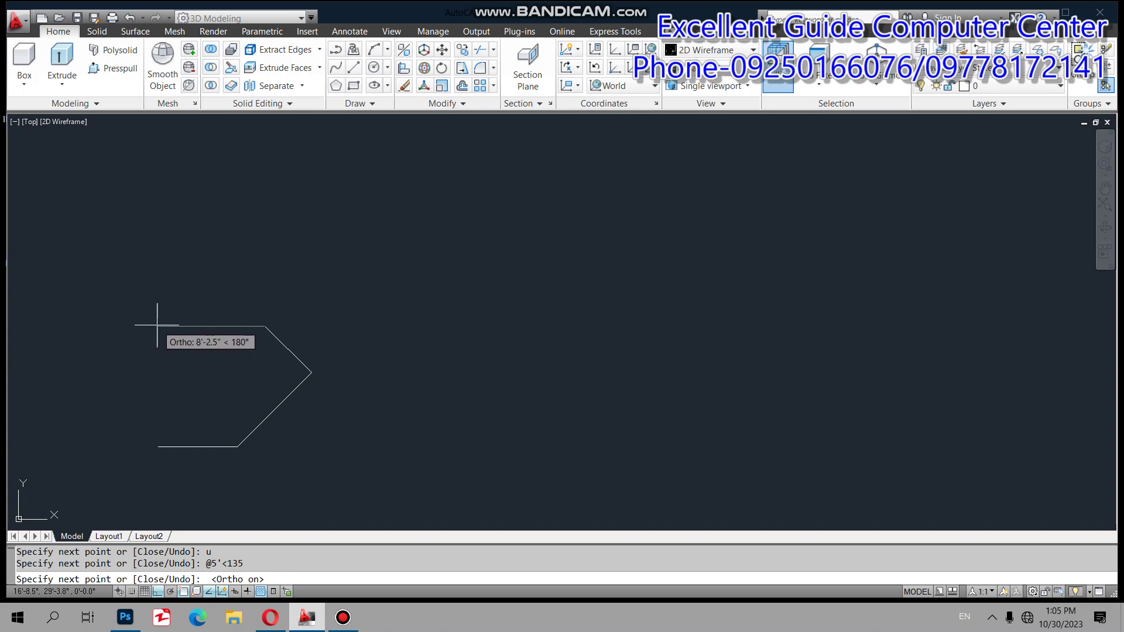
type("6")
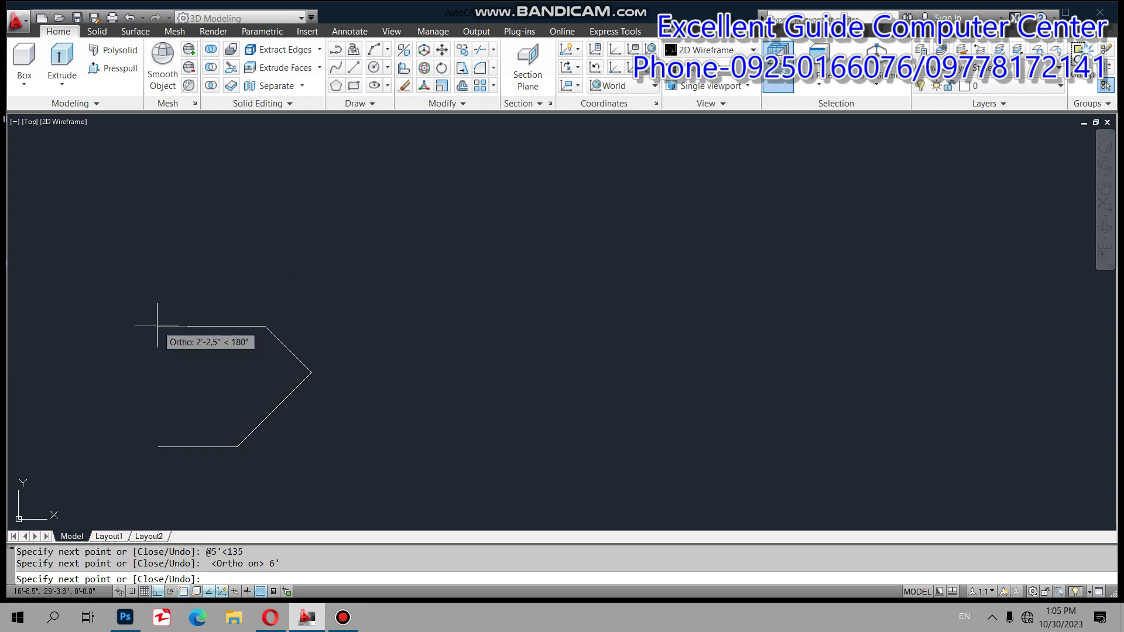
key("F8")
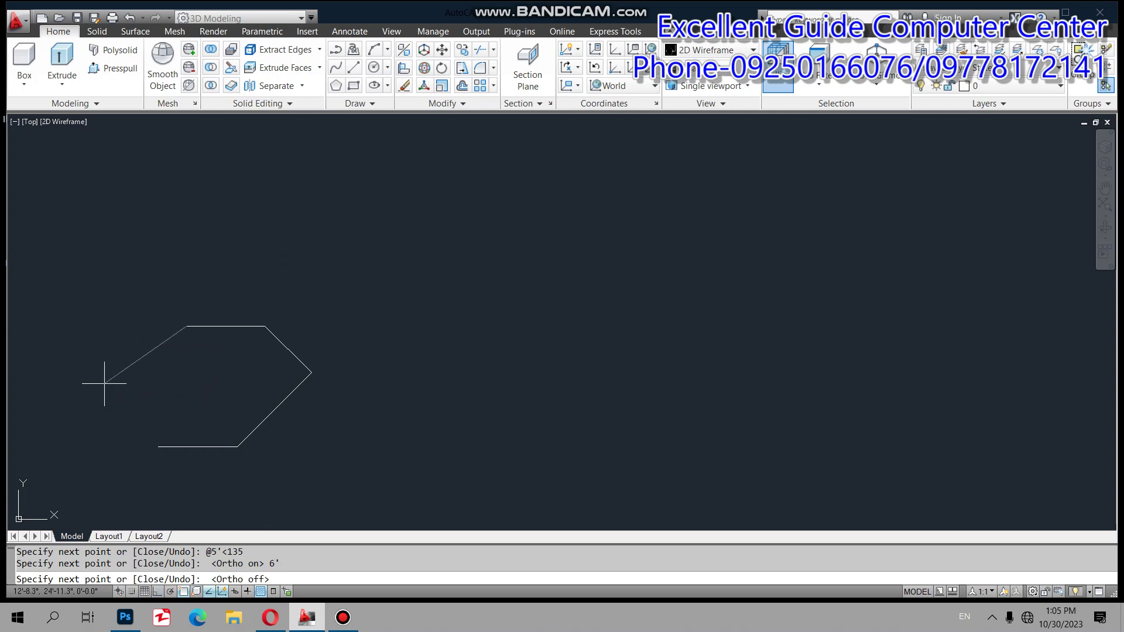
type("@")
type("5'<")
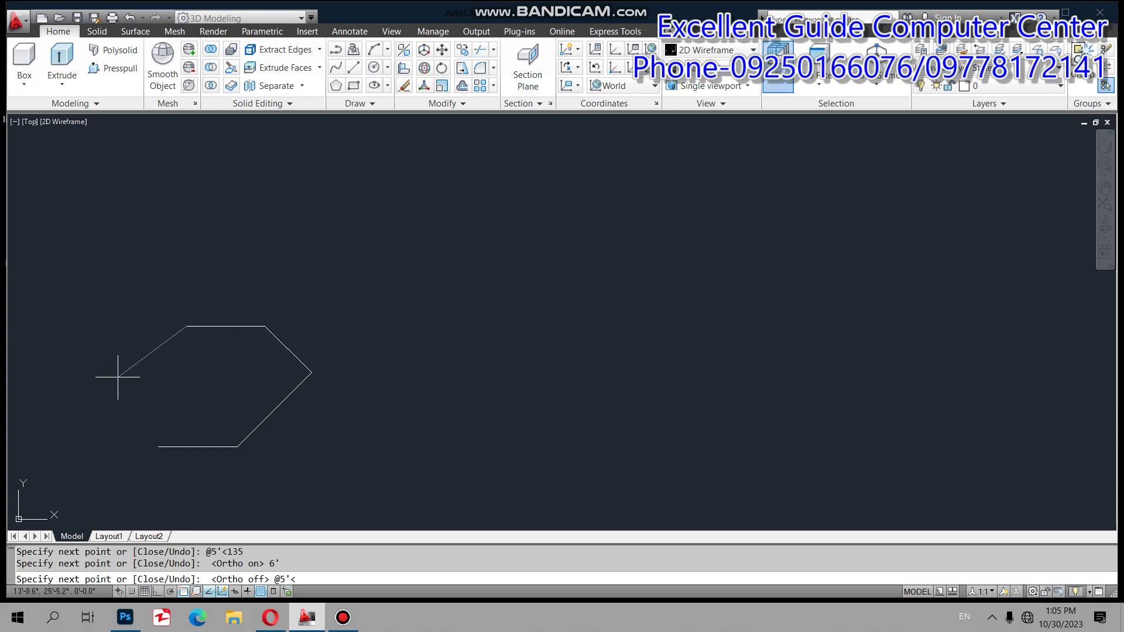
type("11")
key("BackSpace")
type("225")
key("Return")
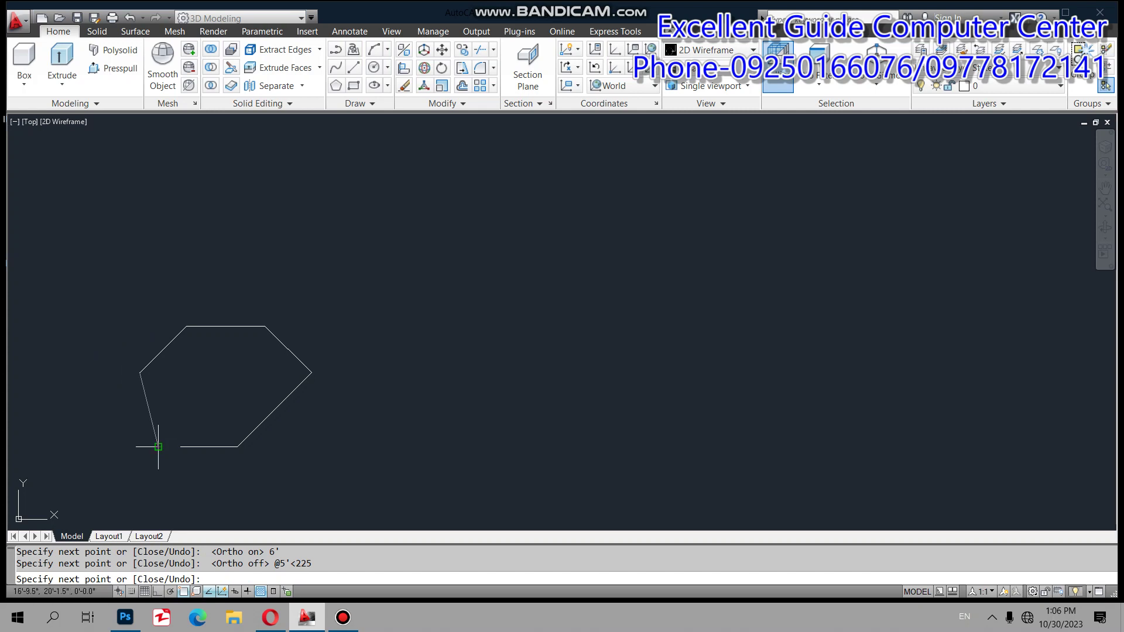
type("c")
key("Return")
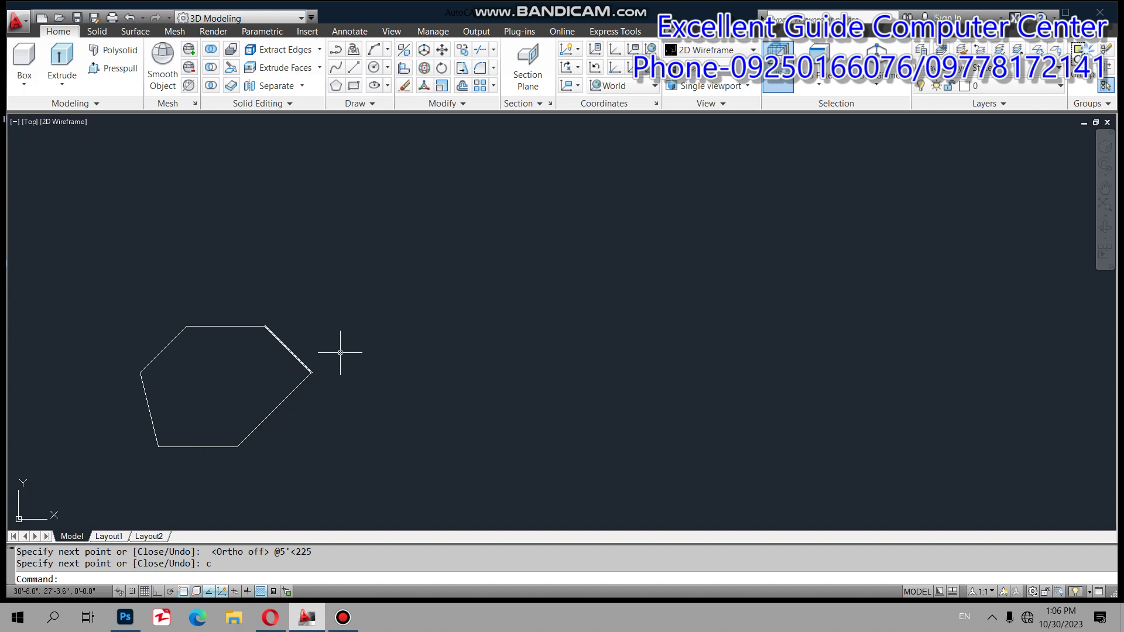
Start a line right of the hexagon and draw a 6' horizontal base with Ortho on
type("l")
key("Return")
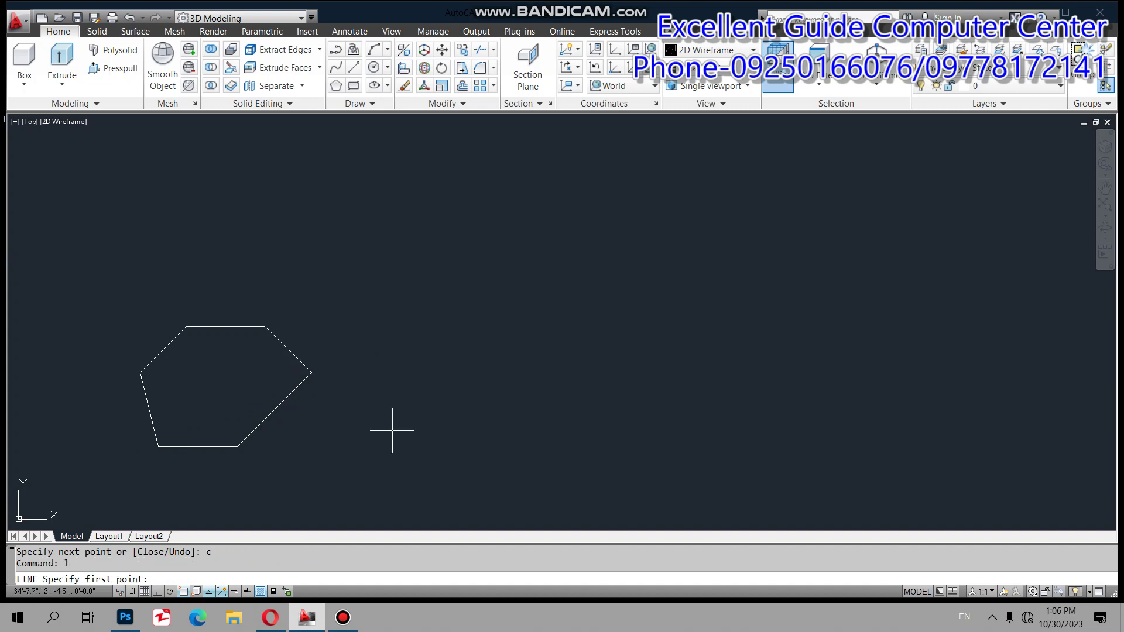
left_click(370, 445)
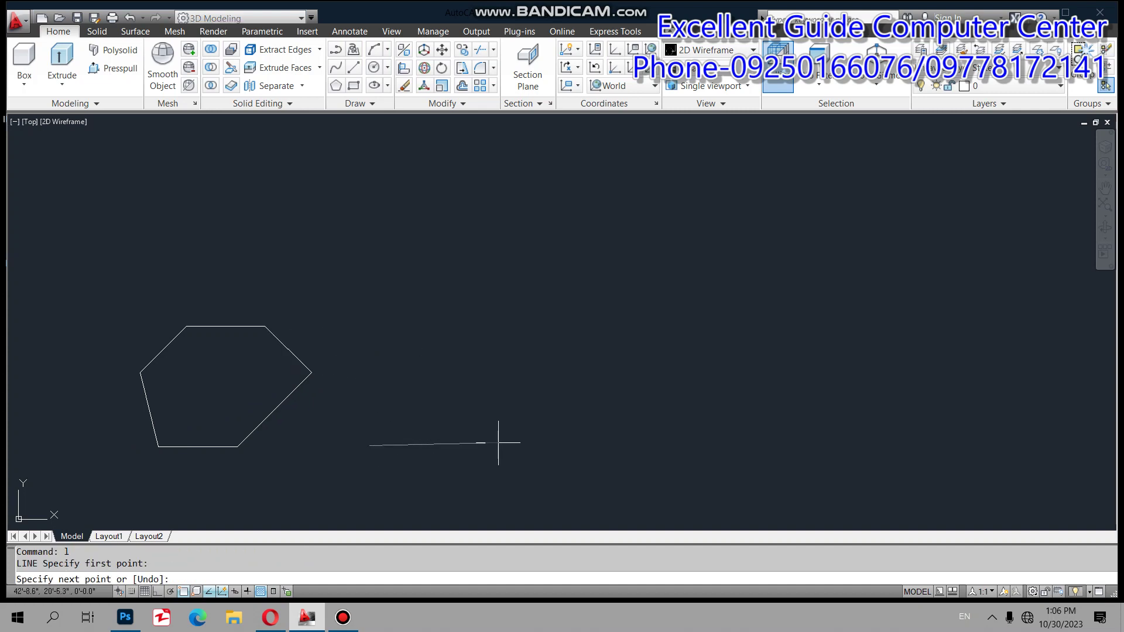
key("F8")
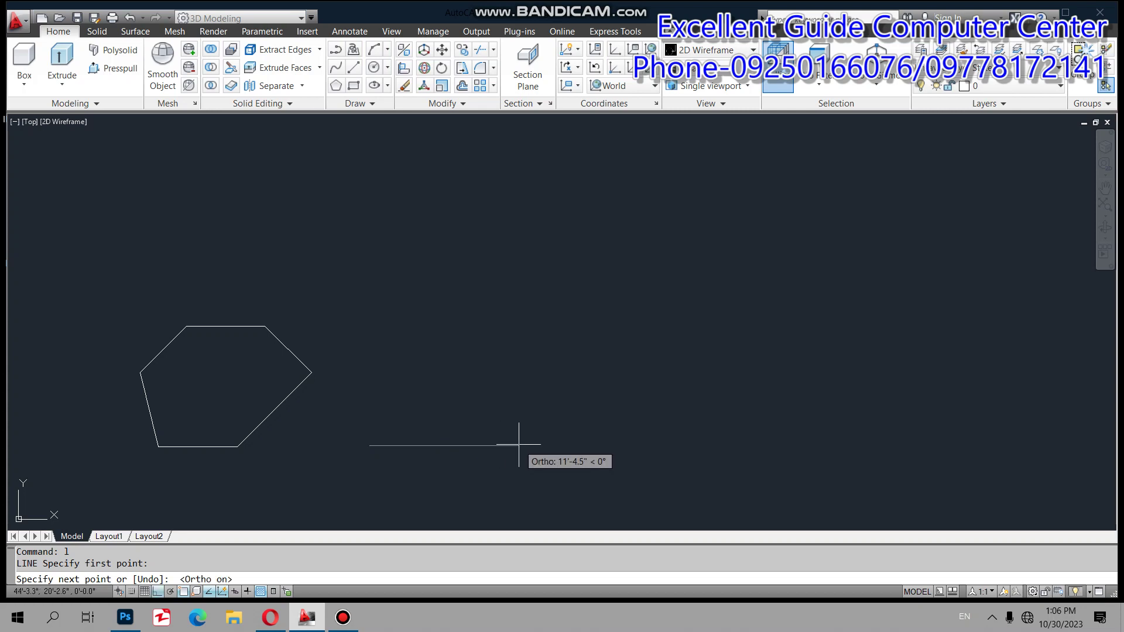
type("6'")
key("Return")
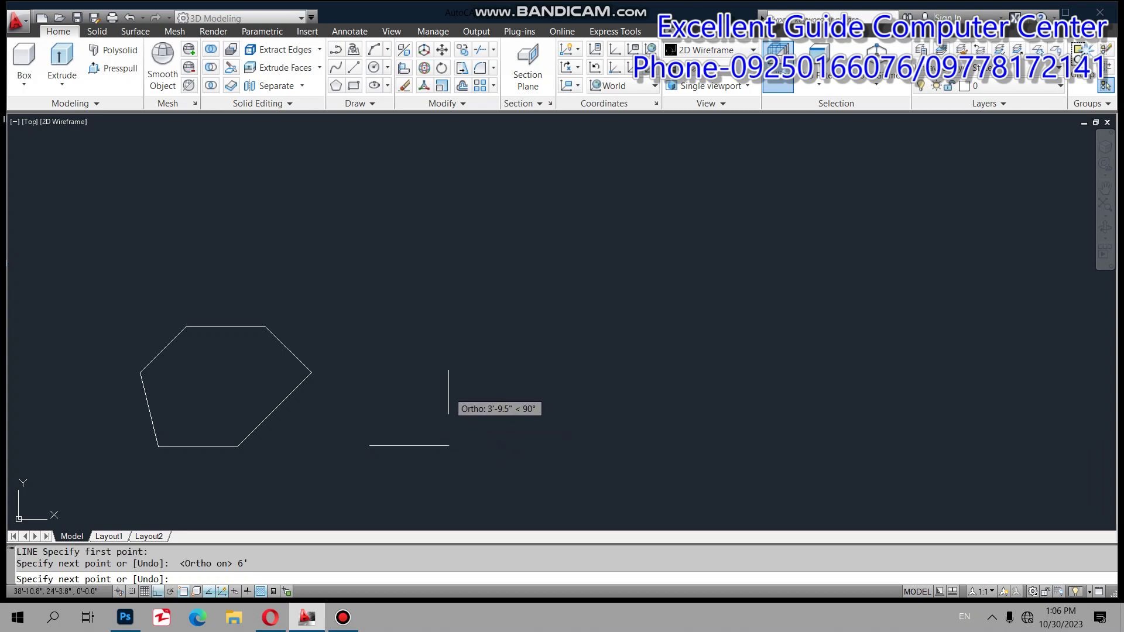
Try a 6' side at 45° with Ortho off, then undo it
type("@")
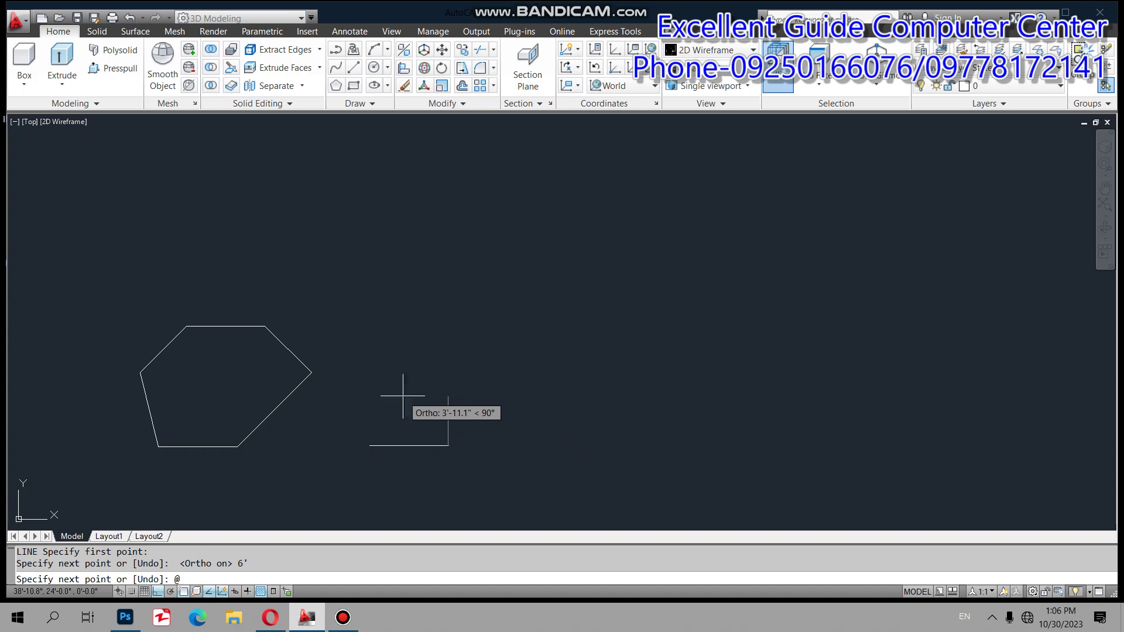
key("F8")
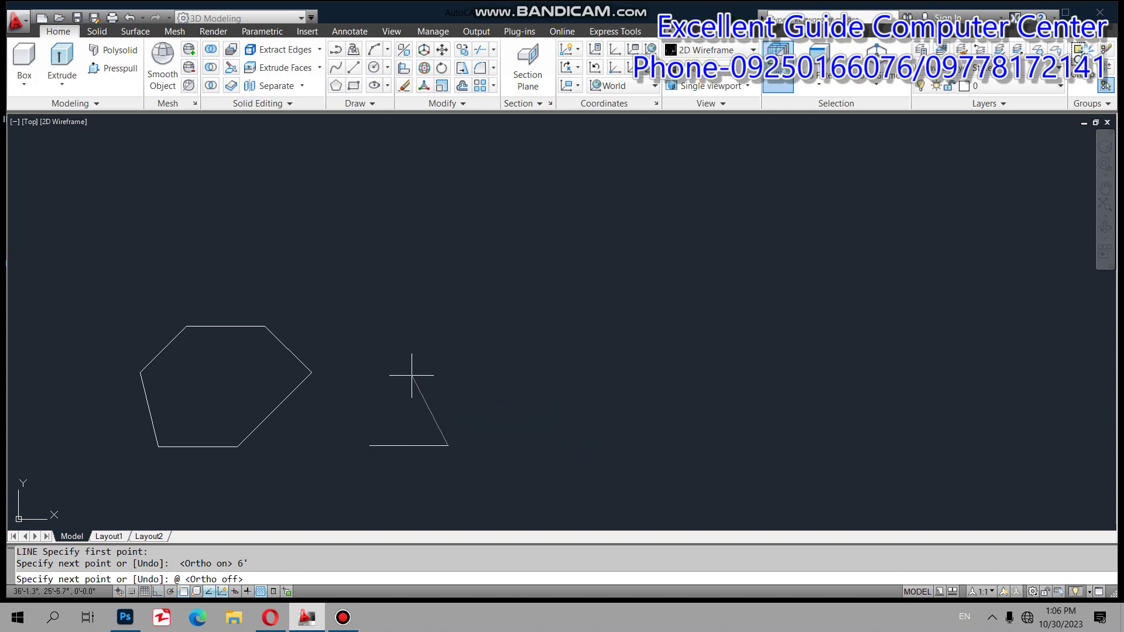
type("4")
key("BackSpace")
type("6'")
type("<45")
key("Return")
type("u")
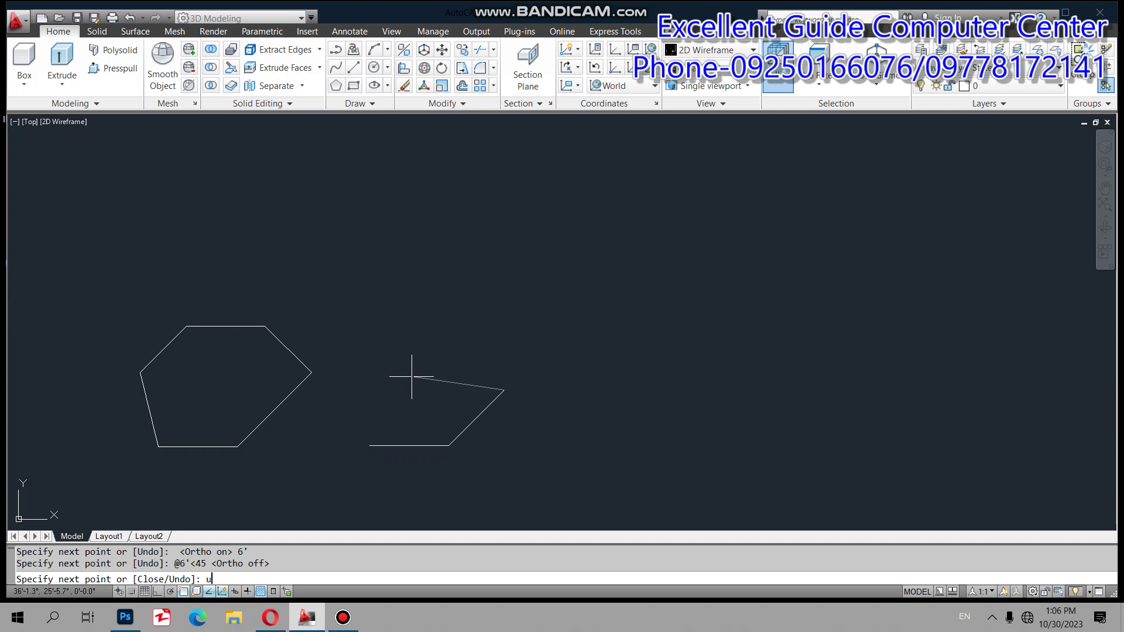
key("Return")
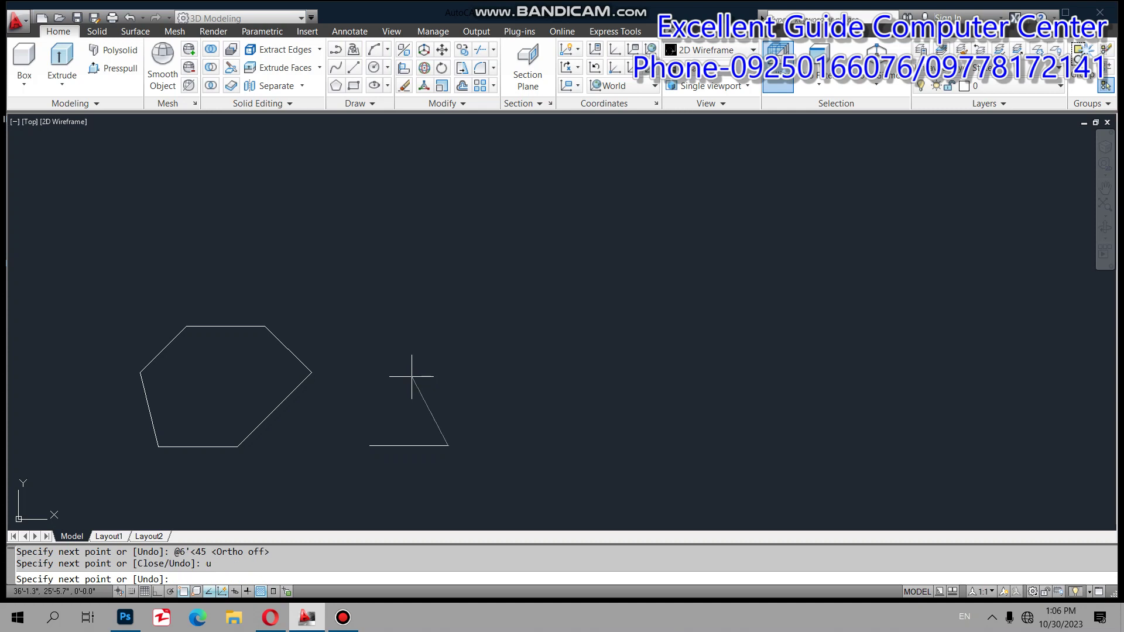
Draw the 6' side at 120° after discarding 135° tries, then close to the base's left end
type("@6")
type("<")
type("135")
key("Return")
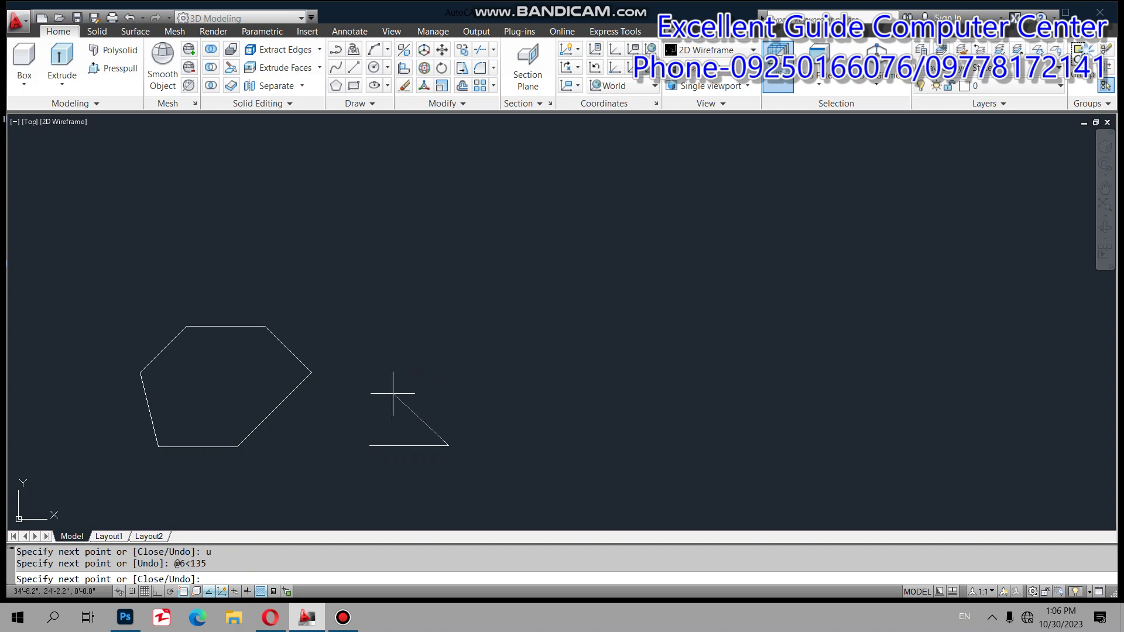
key("Return")
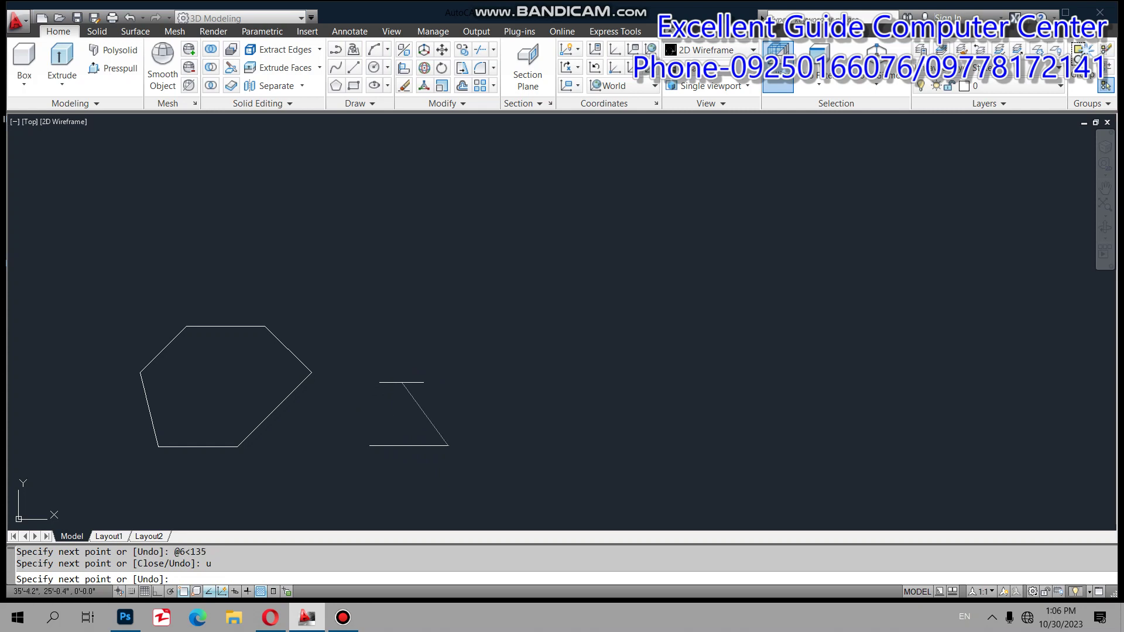
type("@6")
type("'<")
type("135")
key("Return")
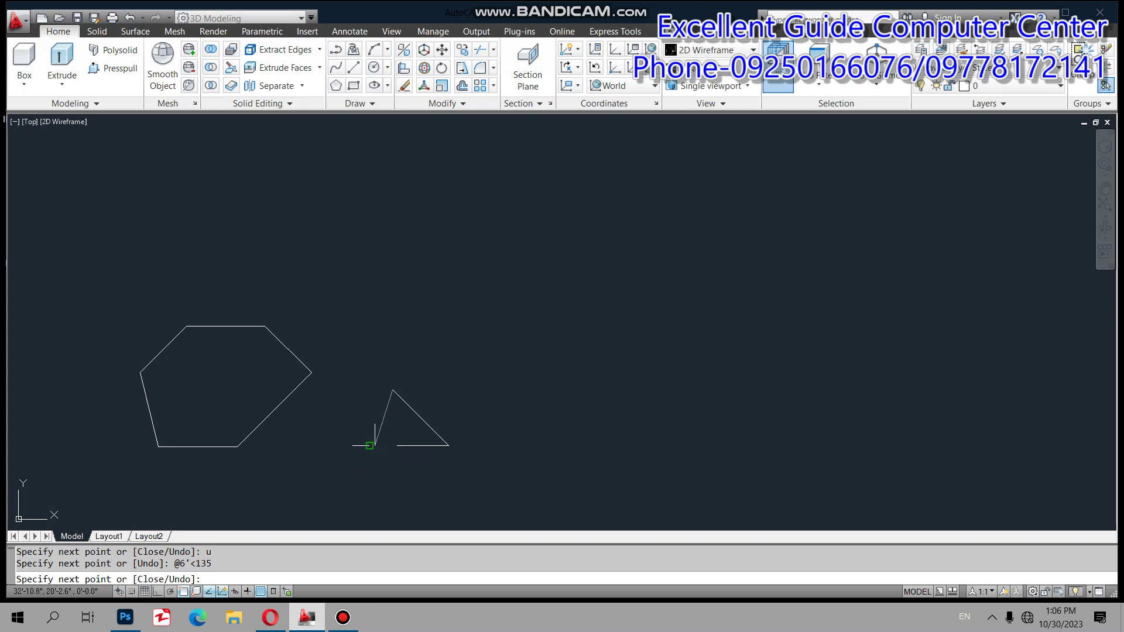
type("u")
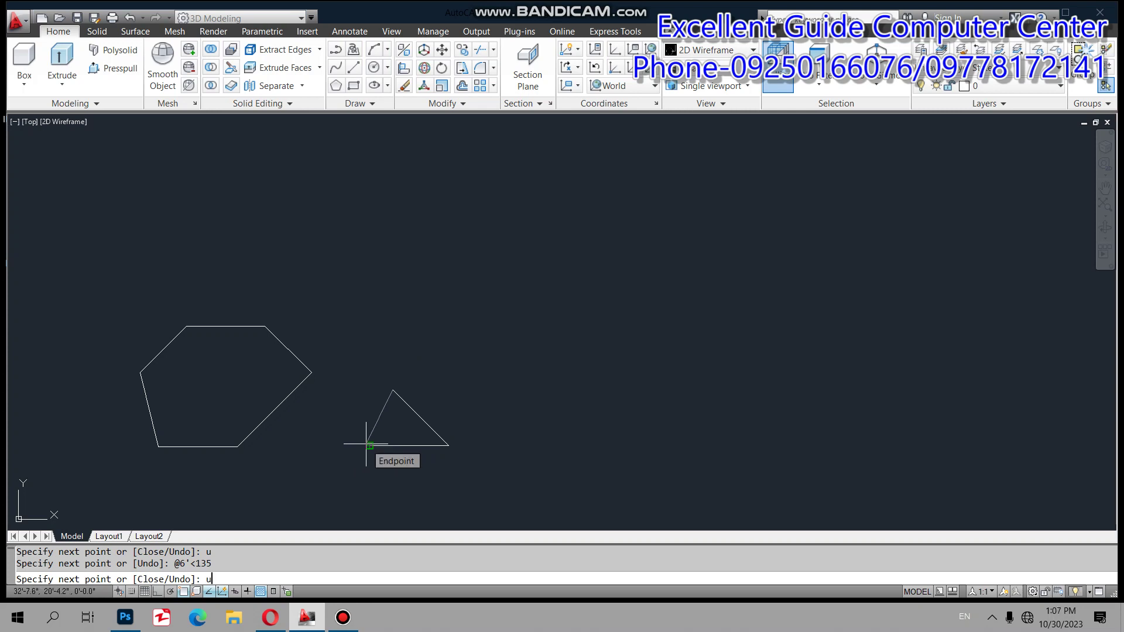
key("Return")
type("@")
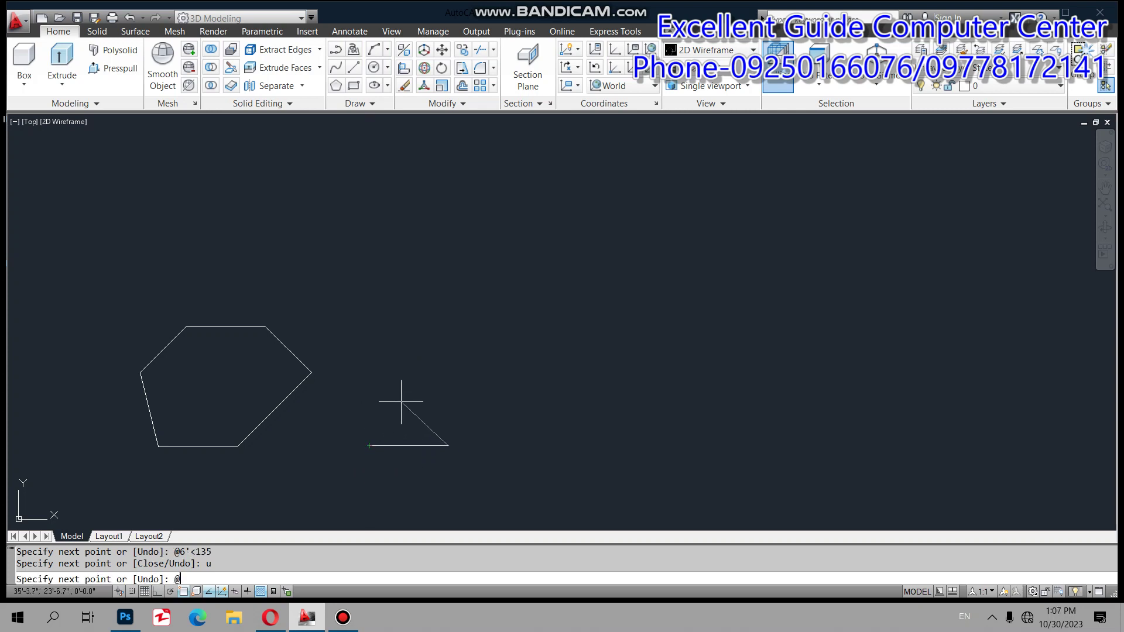
type("6'<")
type("120")
key("Return")
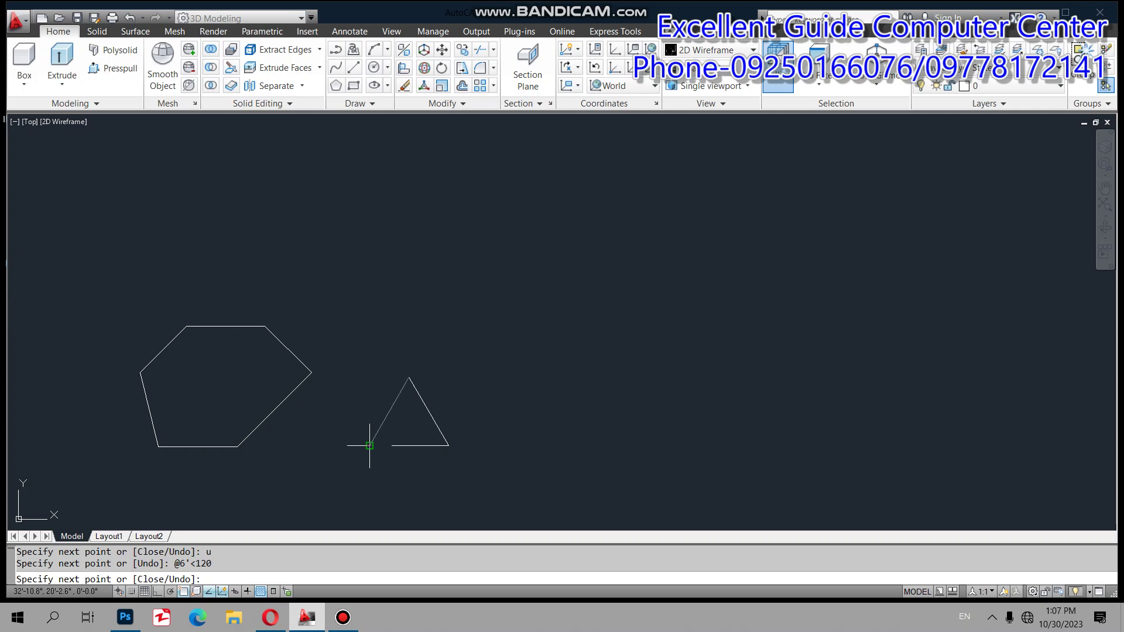
left_click(370, 446)
key("Return")
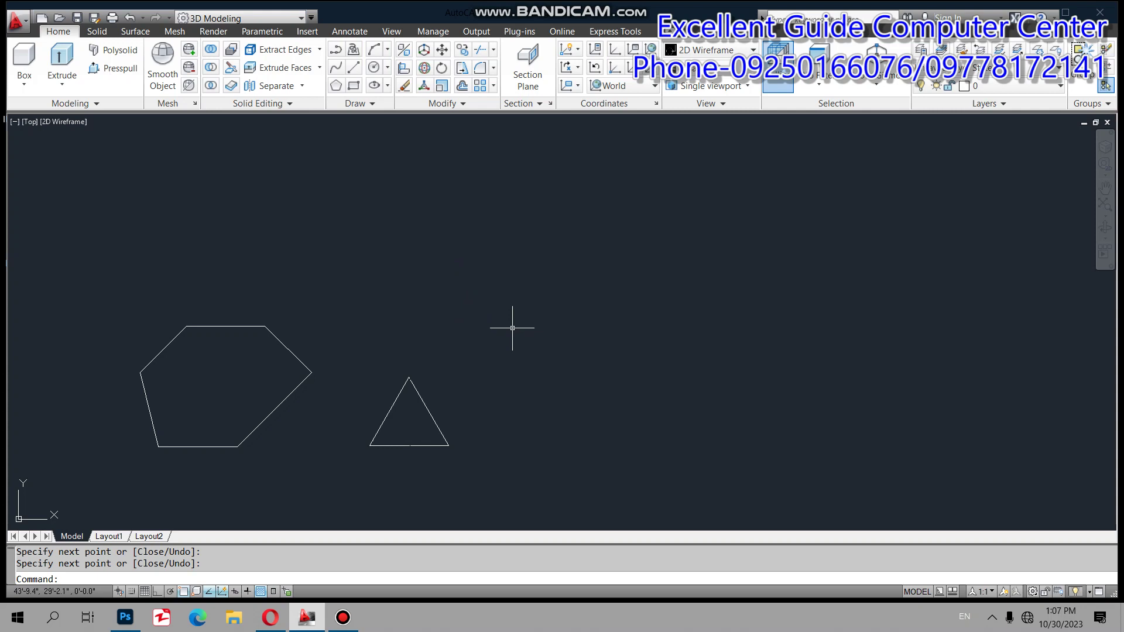
type("c")
Place a 7'-radius circle centred above and right of the triangle
key("Return")
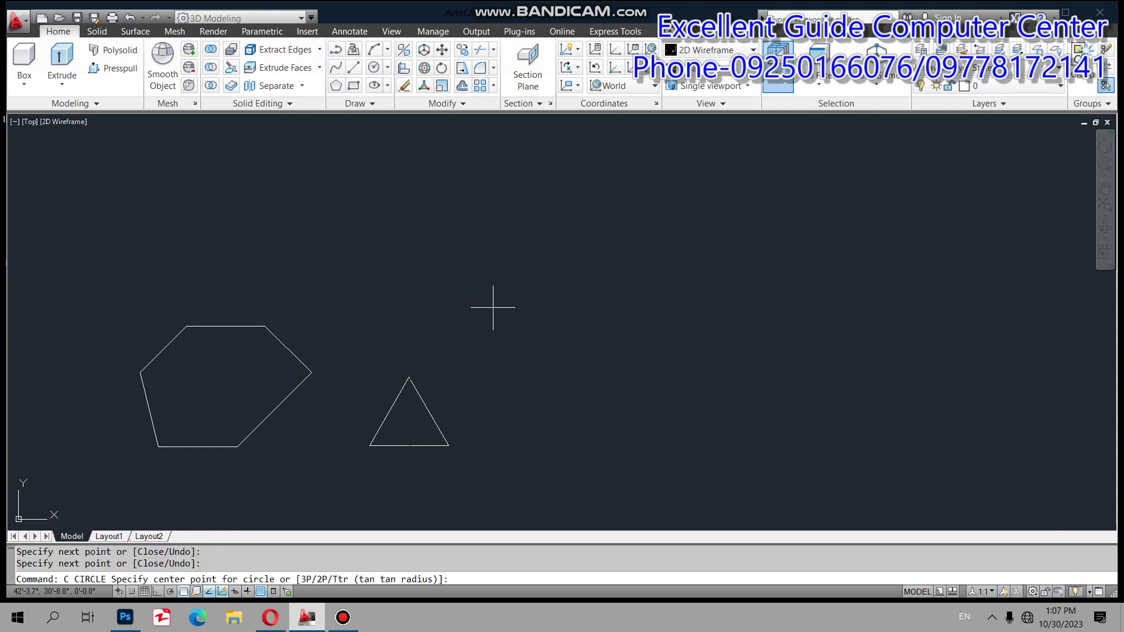
left_click(493, 304)
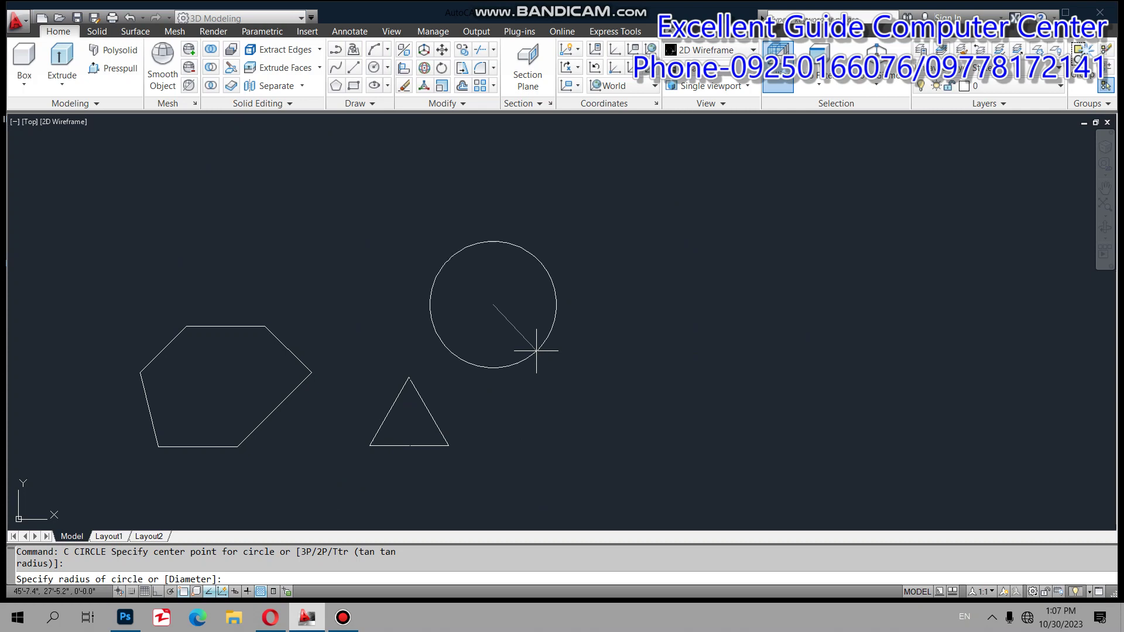
type("7'")
key("Return")
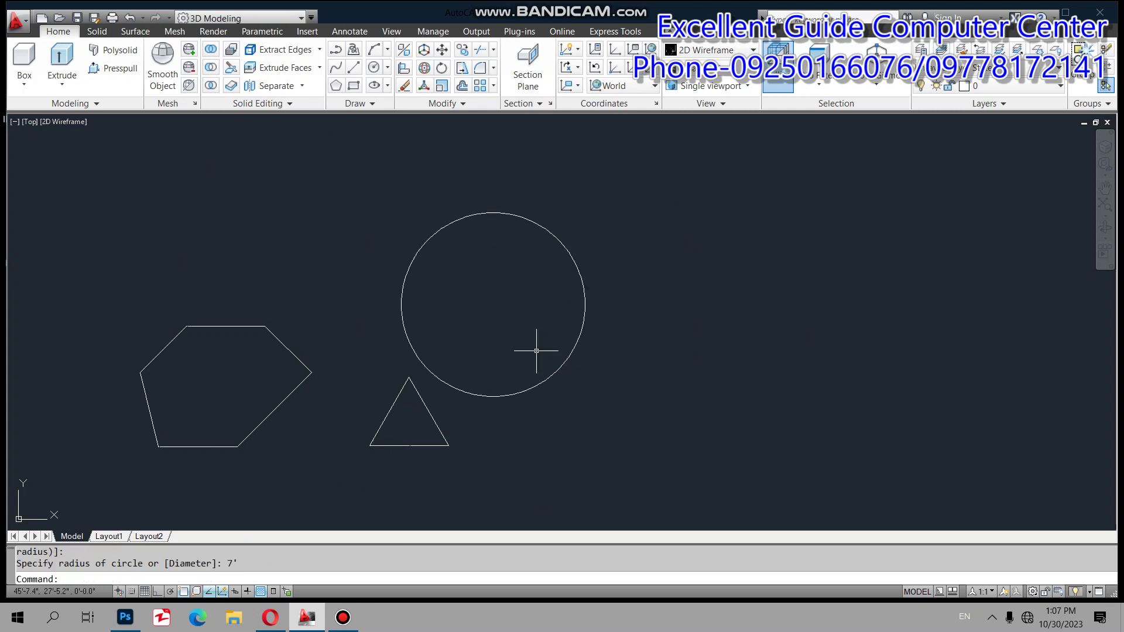
Draw a 14'-diameter circle to the right of the first circle
type("c")
key("Return")
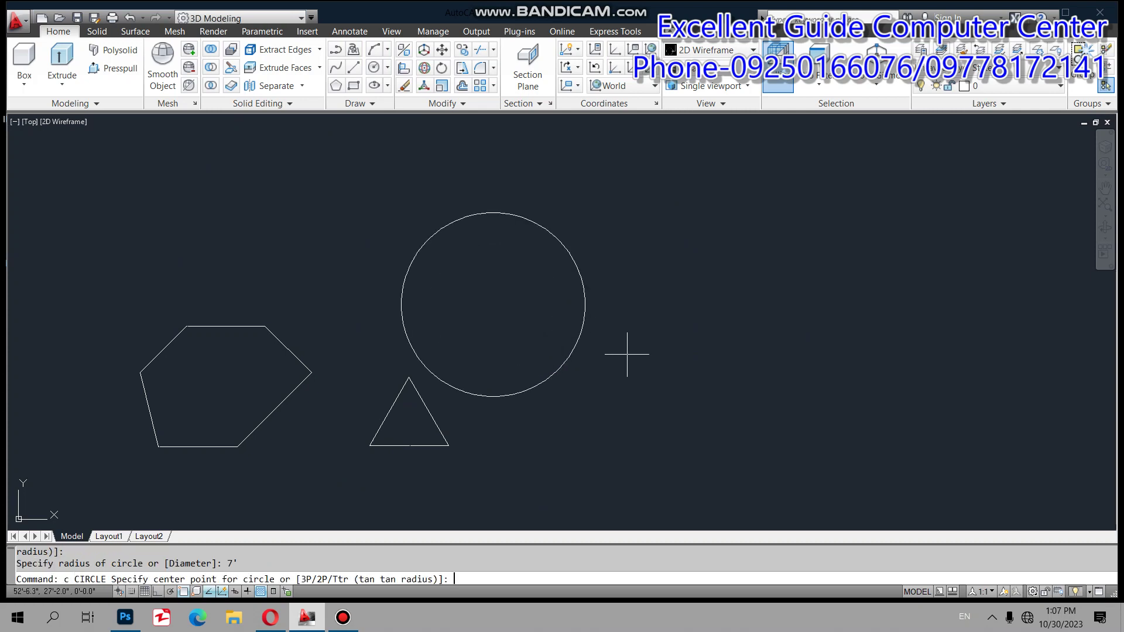
left_click(749, 310)
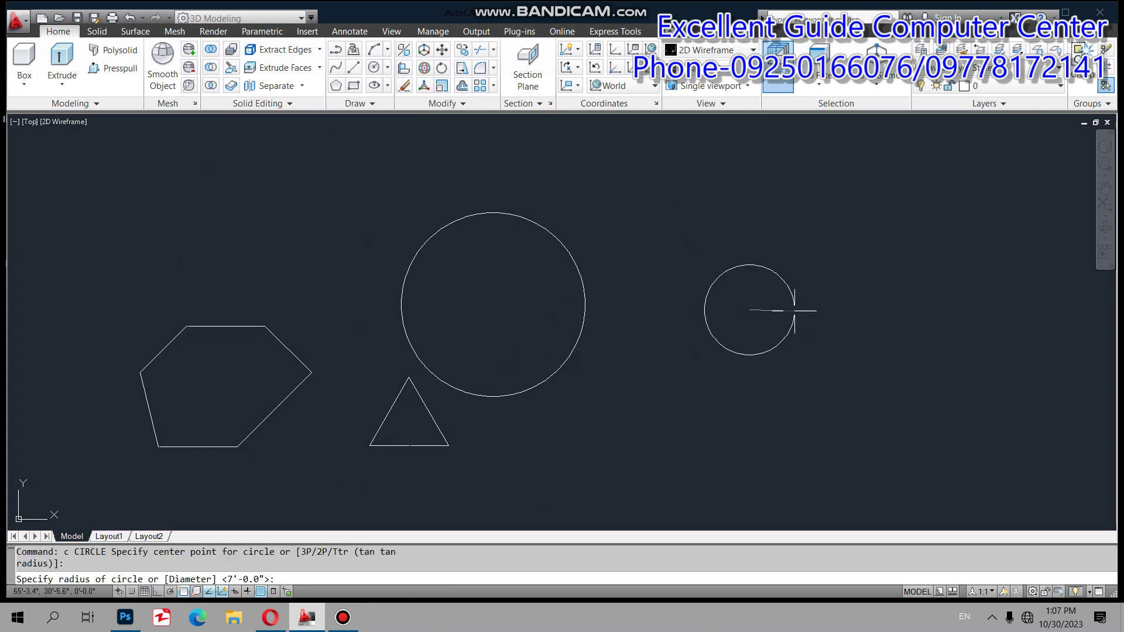
type("d")
key("Return")
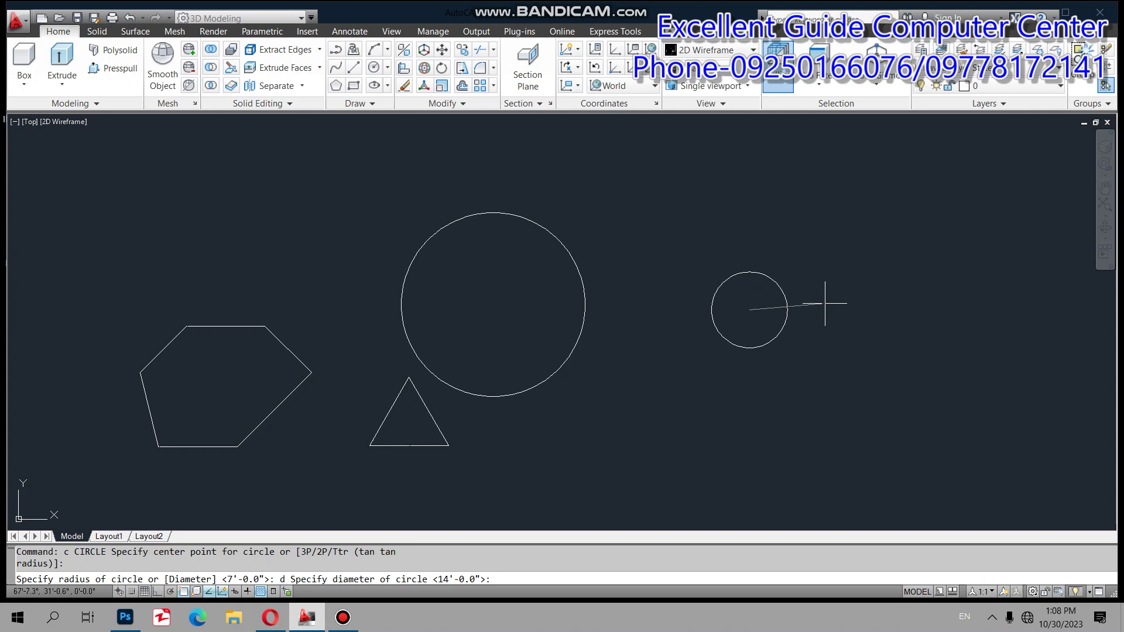
type("1")
type("4'")
key("Return")
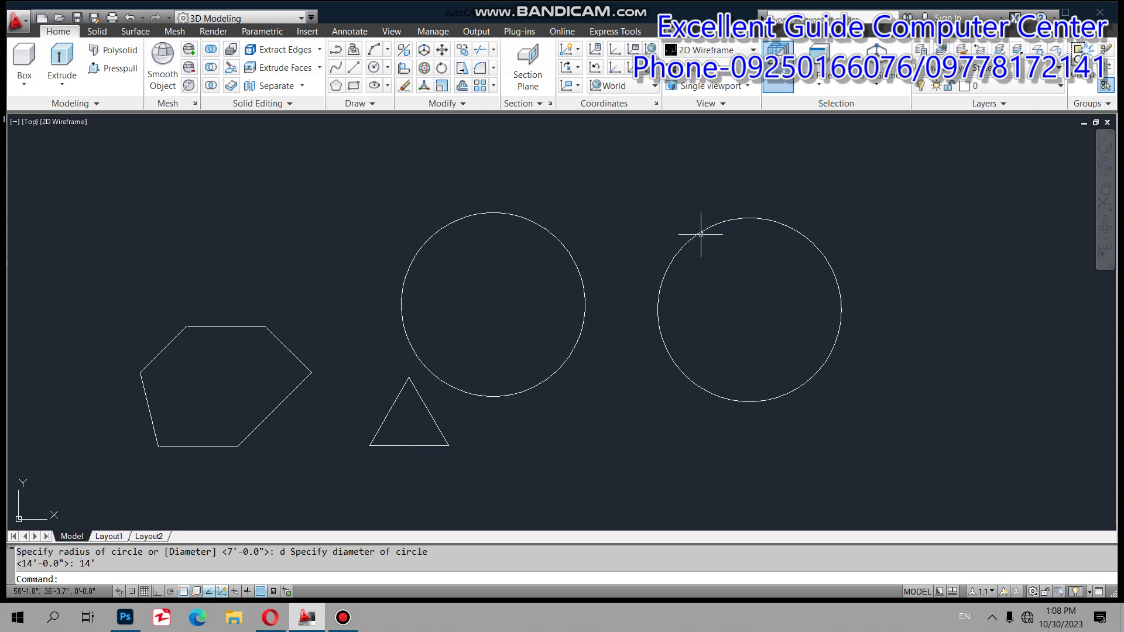
Draw a line connecting the two circle centres
type("l")
key("Return")
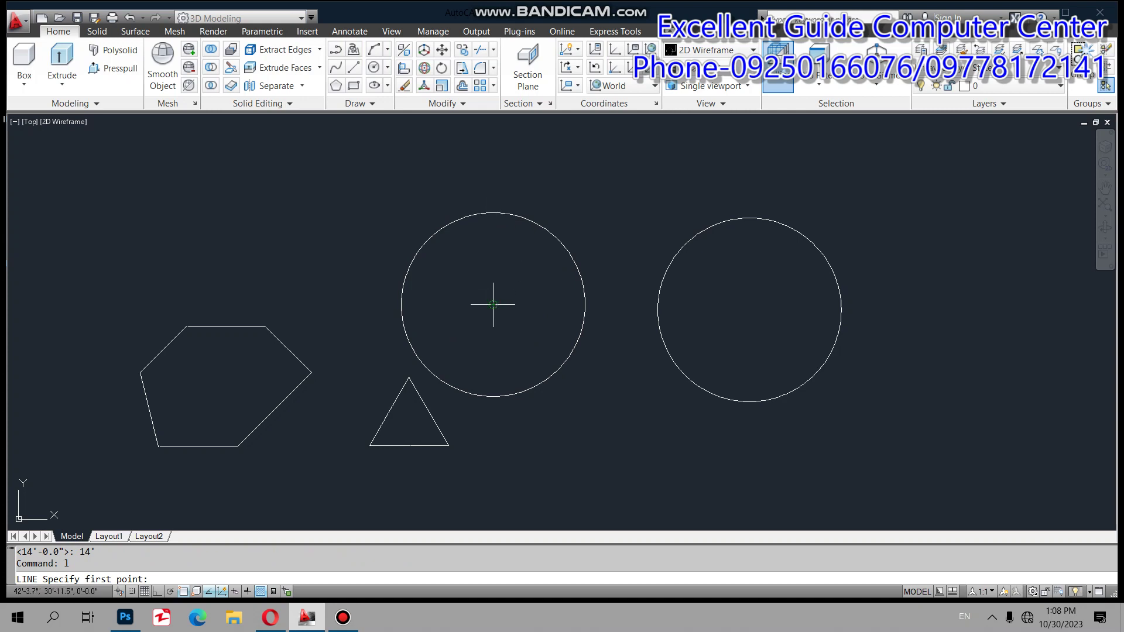
left_click(493, 305)
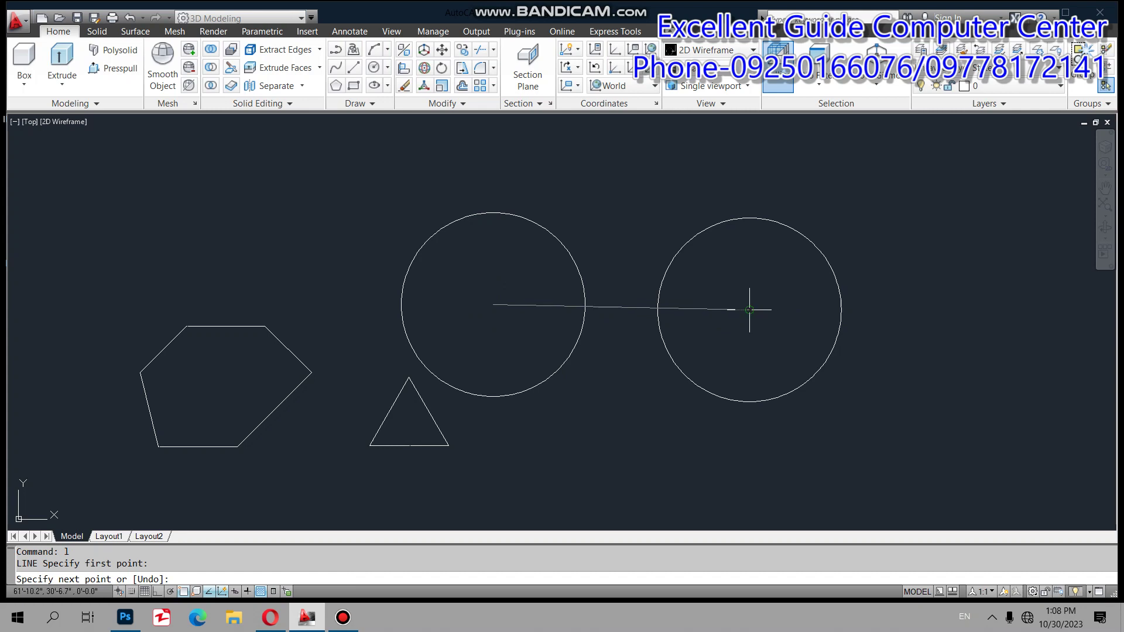
left_click(749, 310)
key("Return")
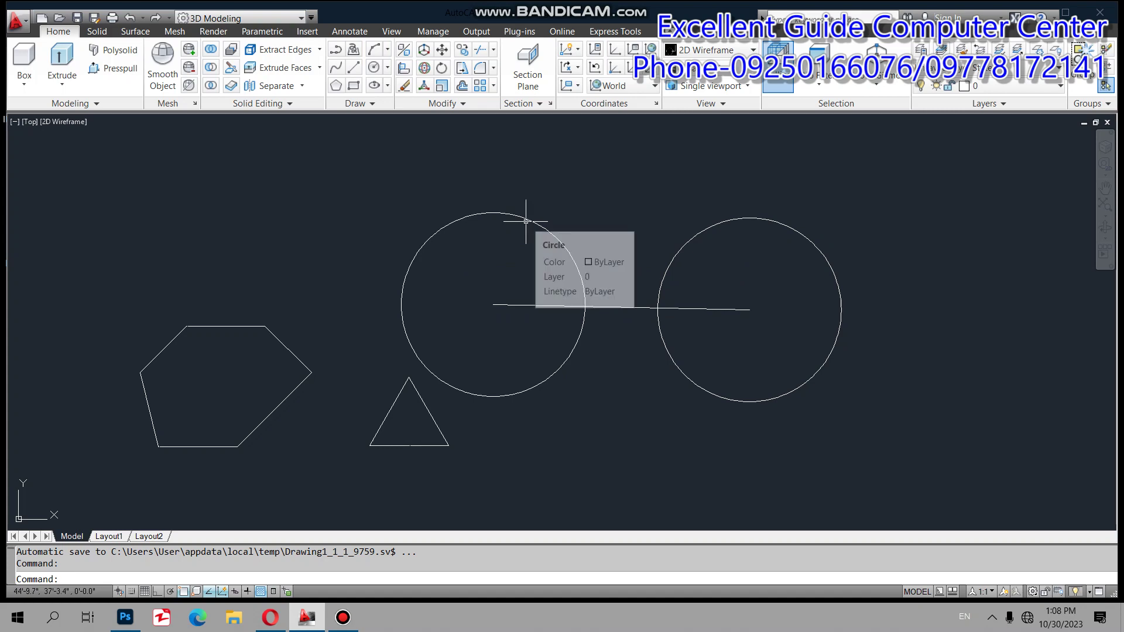
Enable all object snap modes using Select All in the Object Snap settings
type("o")
key("Return")
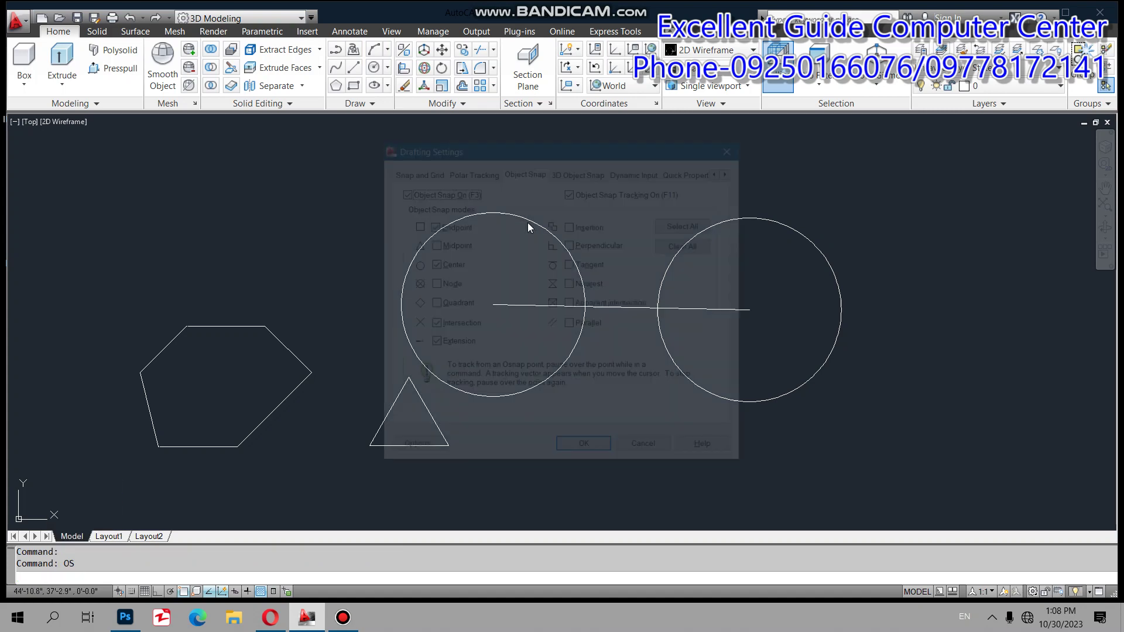
left_click(678, 226)
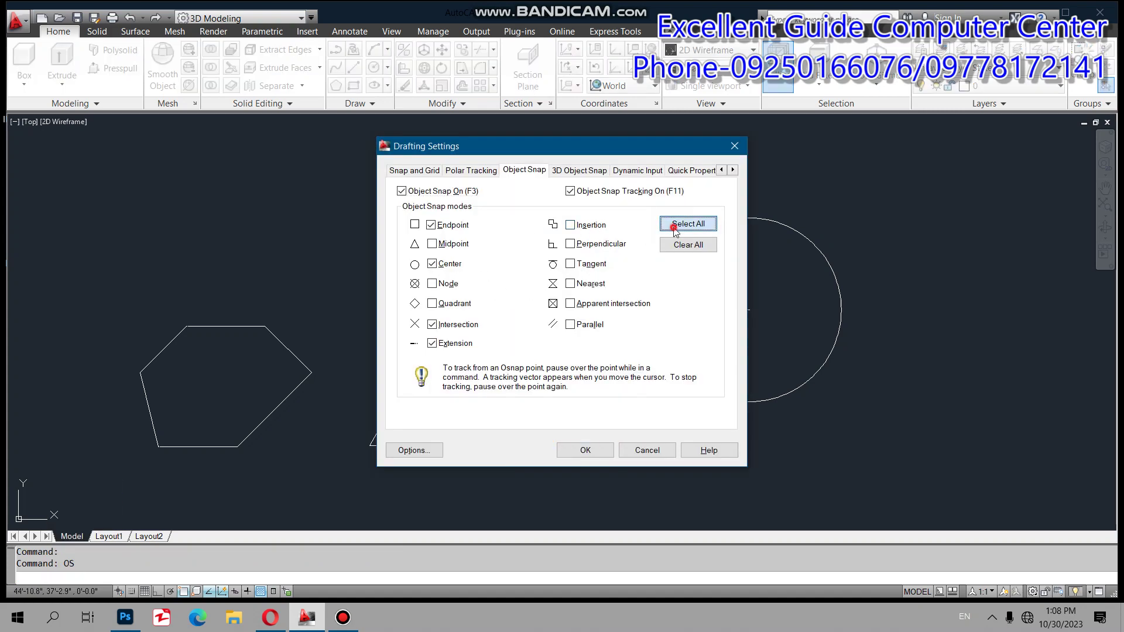
left_click(586, 450)
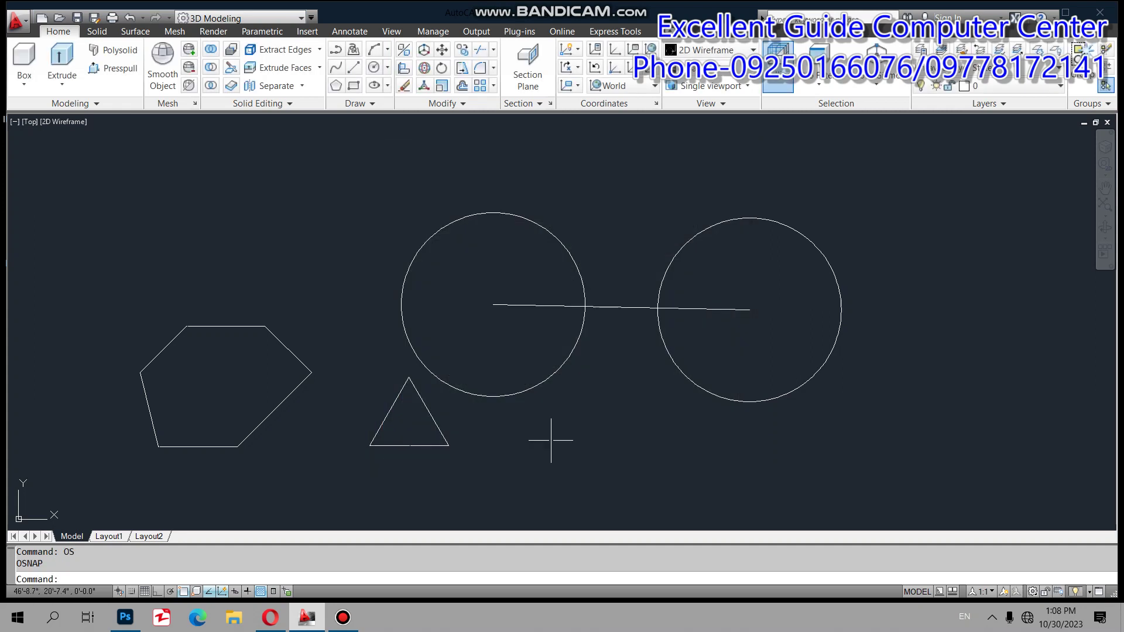
type("l")
key("Return")
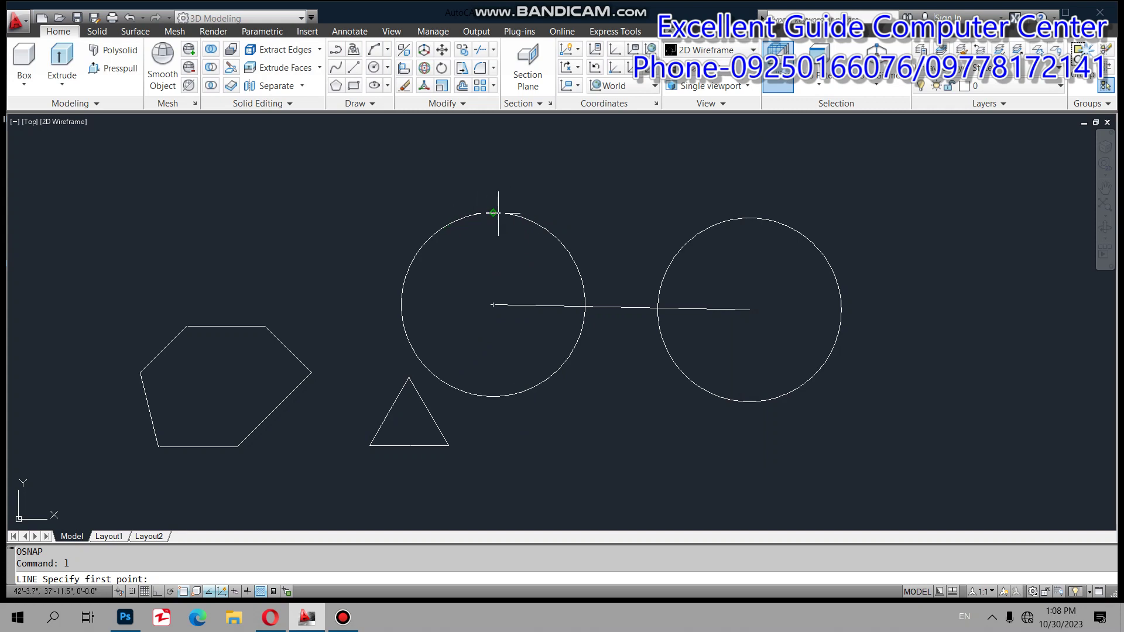
Finish the top tangent line from the left circle's top to the right circle's top
left_click(495, 213)
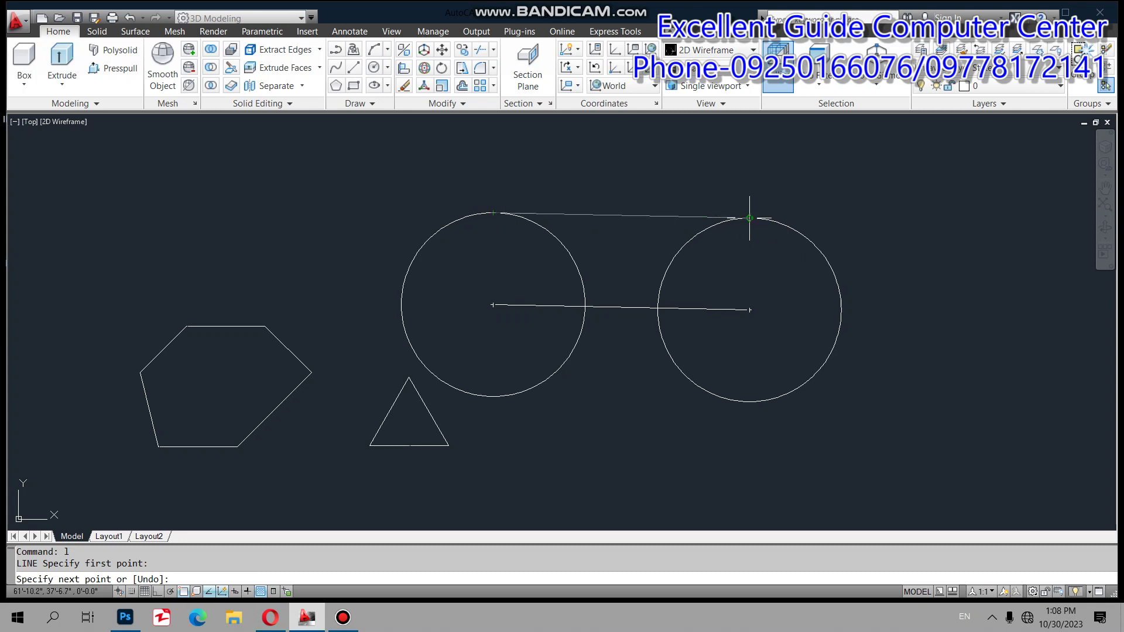
left_click(751, 217)
key("Return")
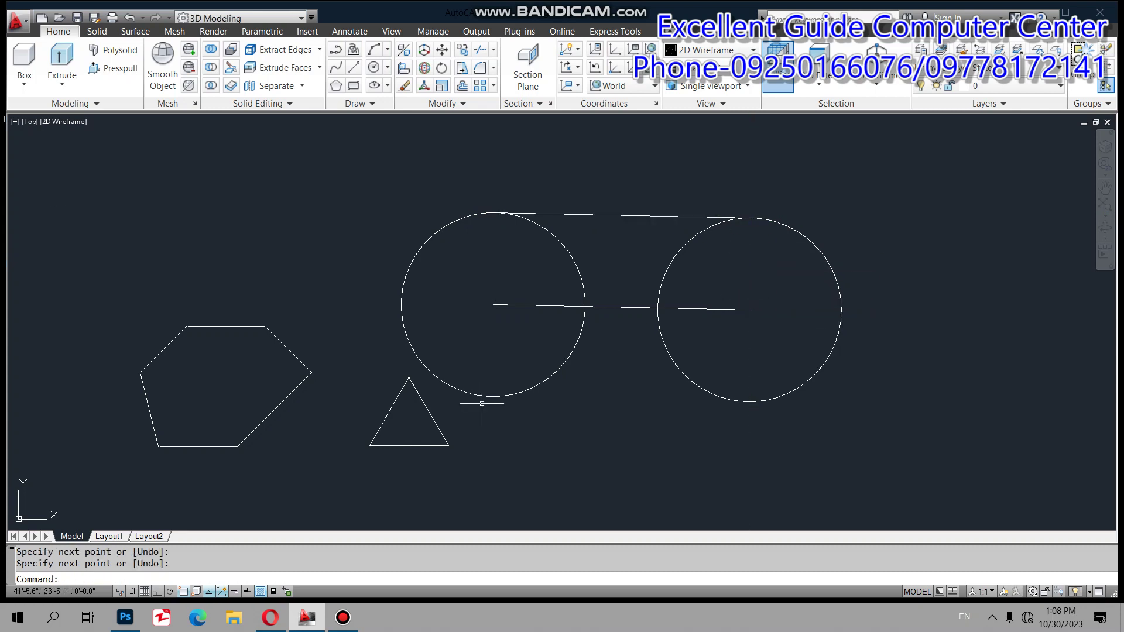
Draw a second line tangent to both circles' bottoms using the tan snap
key("Return")
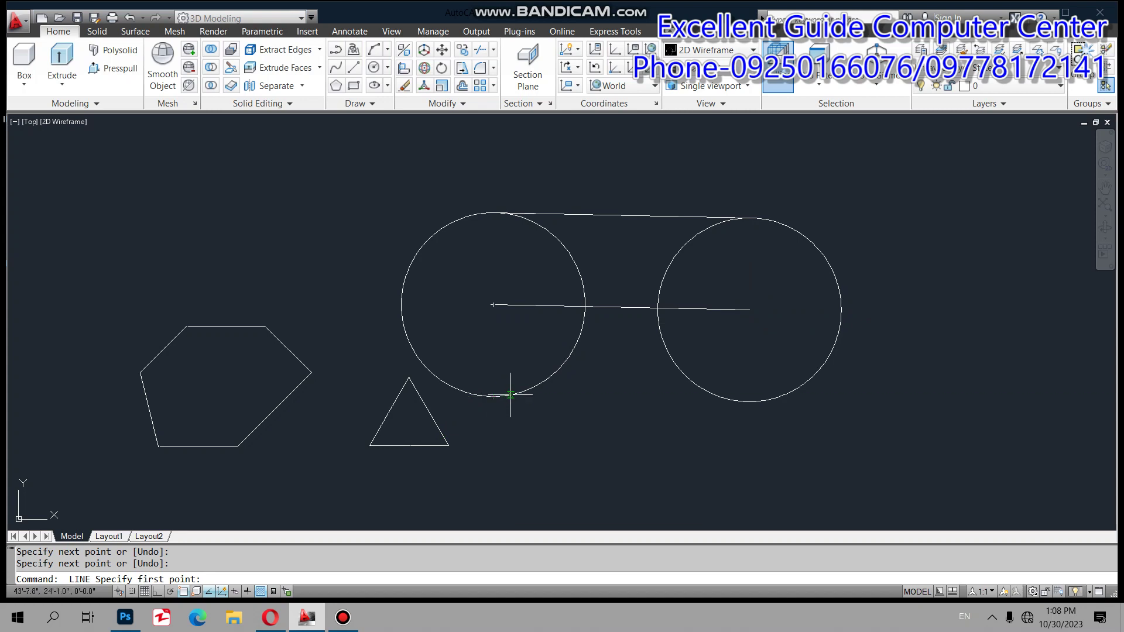
type("tan")
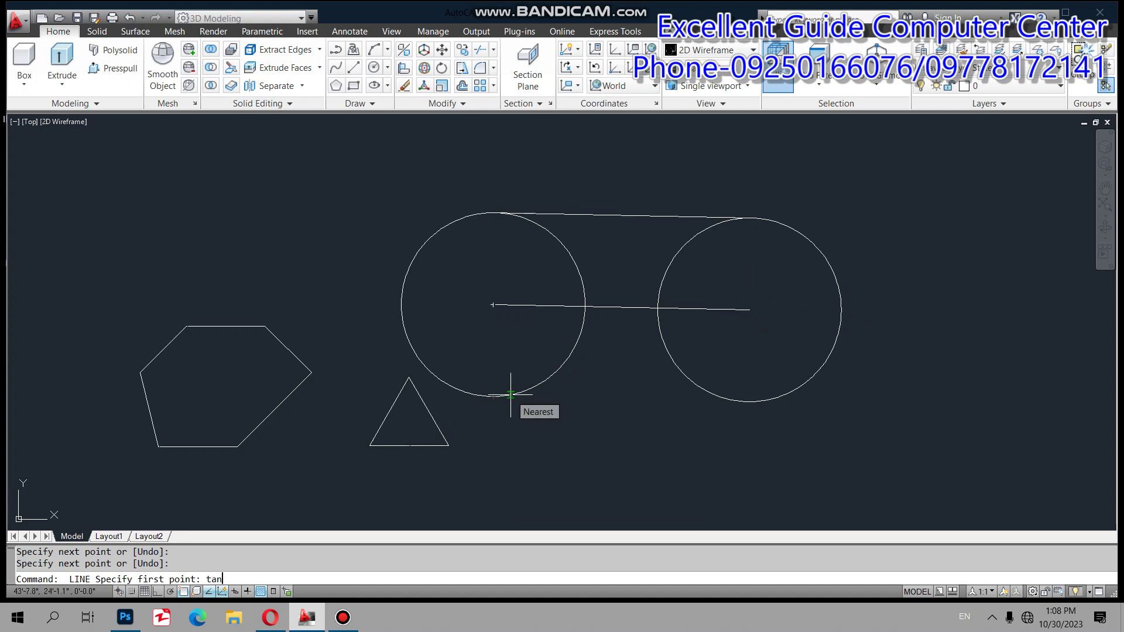
key("Return")
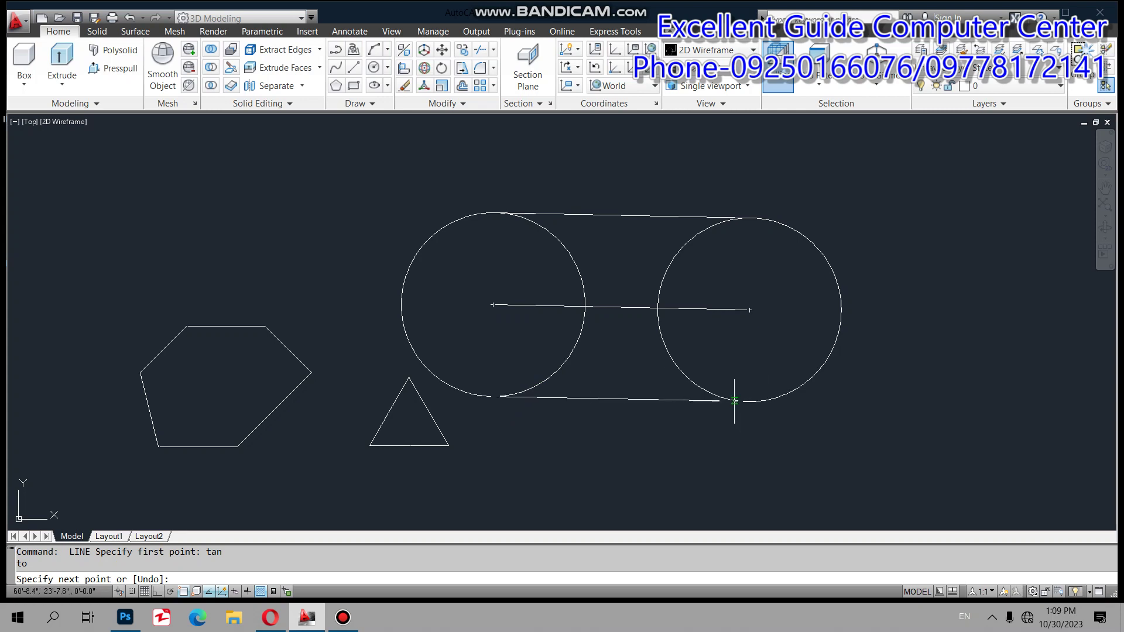
type("to")
key("Return")
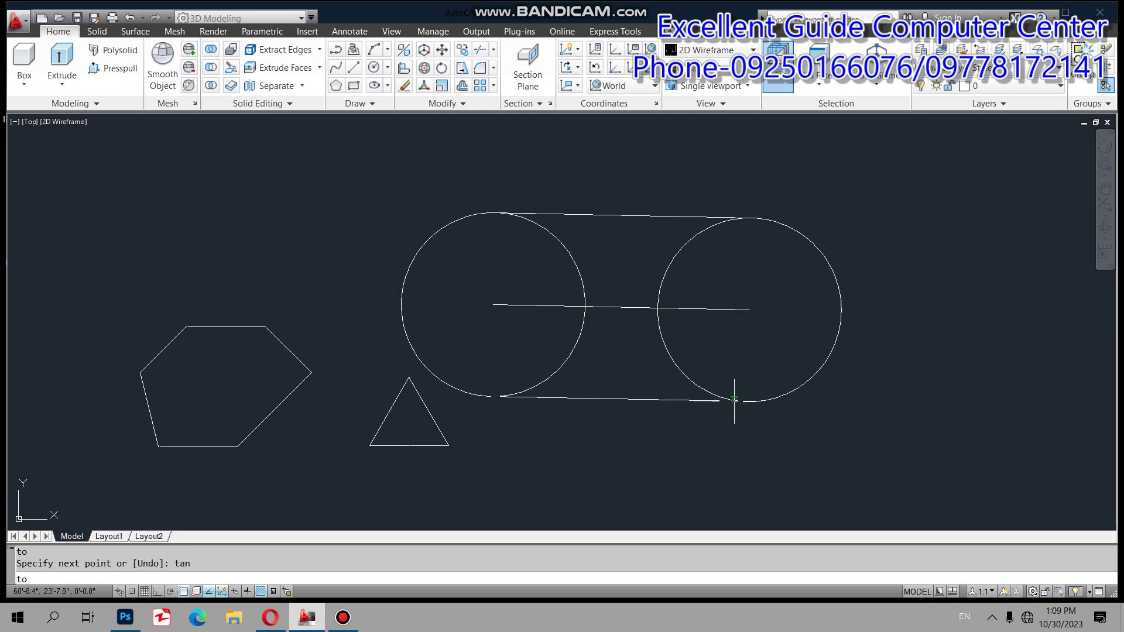
left_click(734, 401)
key("Return")
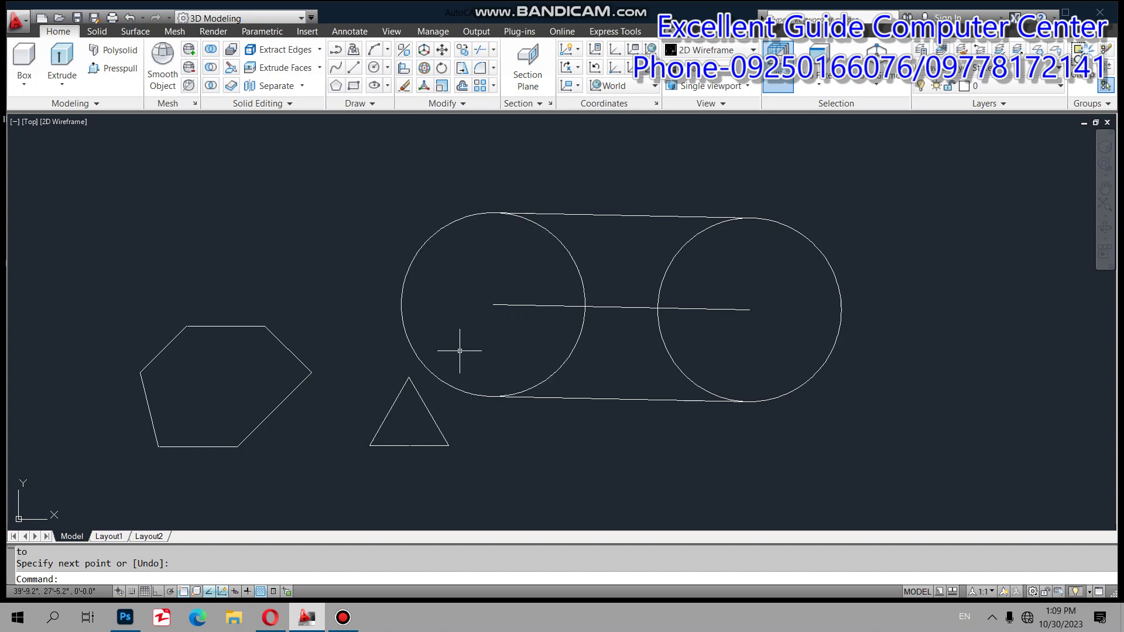
type("c")
key("Return")
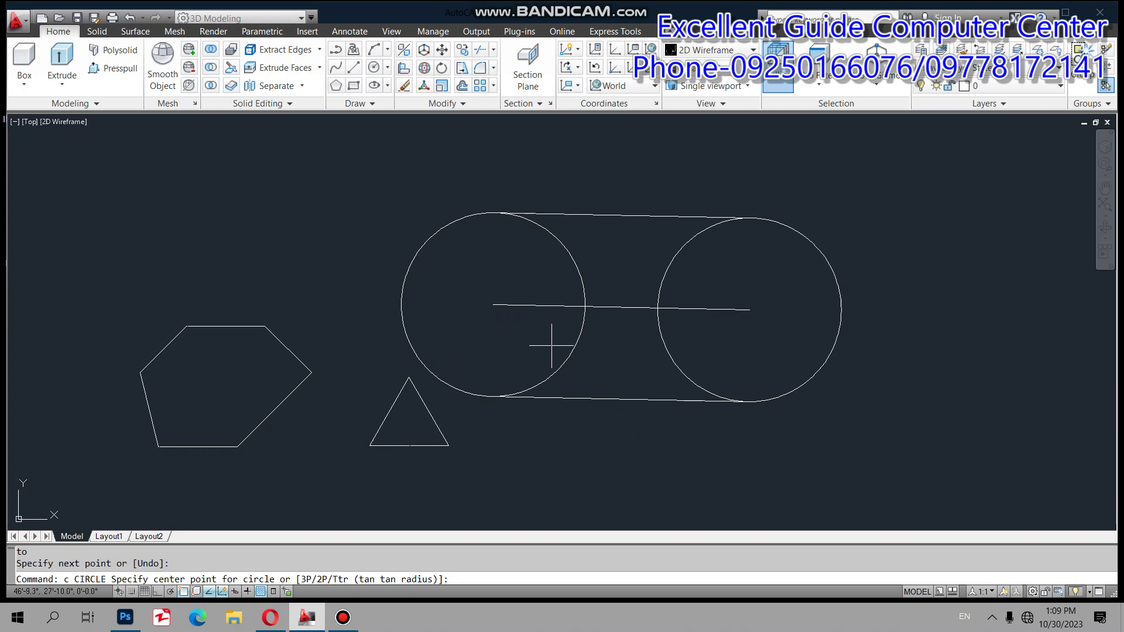
Draw a 2P circle whose diameter runs from the upper tangent line to the centre line
type("p")
key("Return")
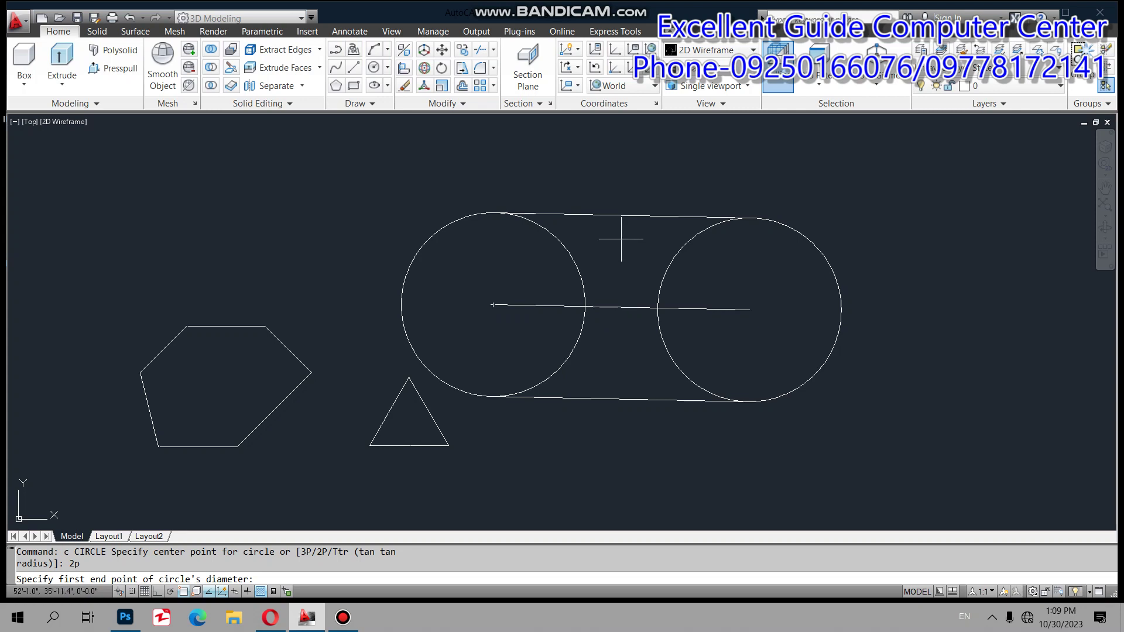
left_click(622, 215)
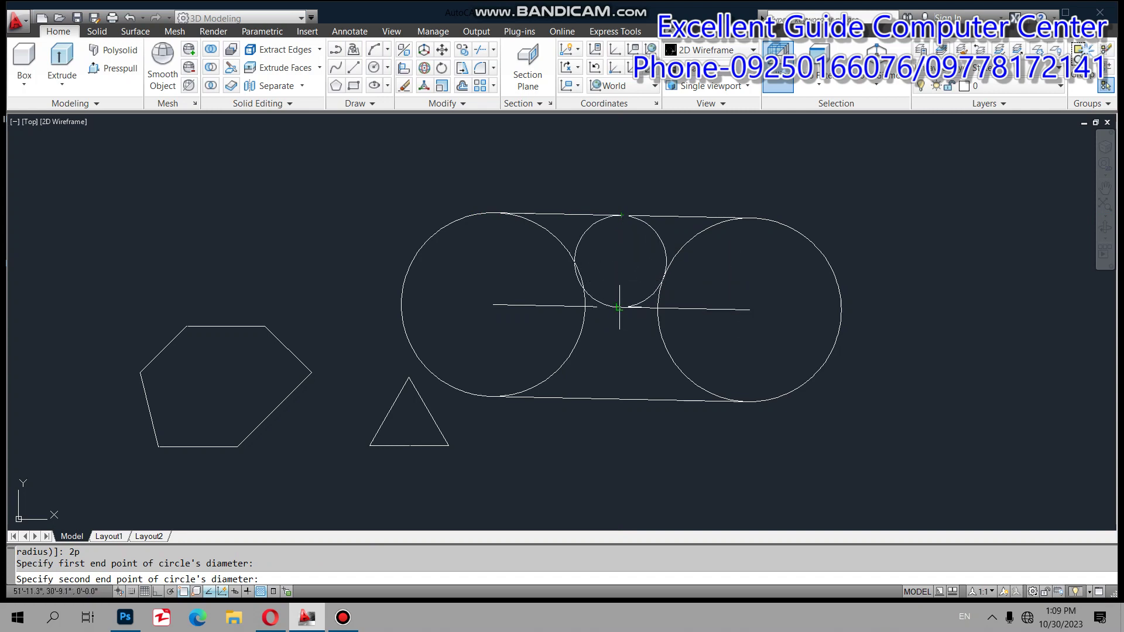
left_click(619, 307)
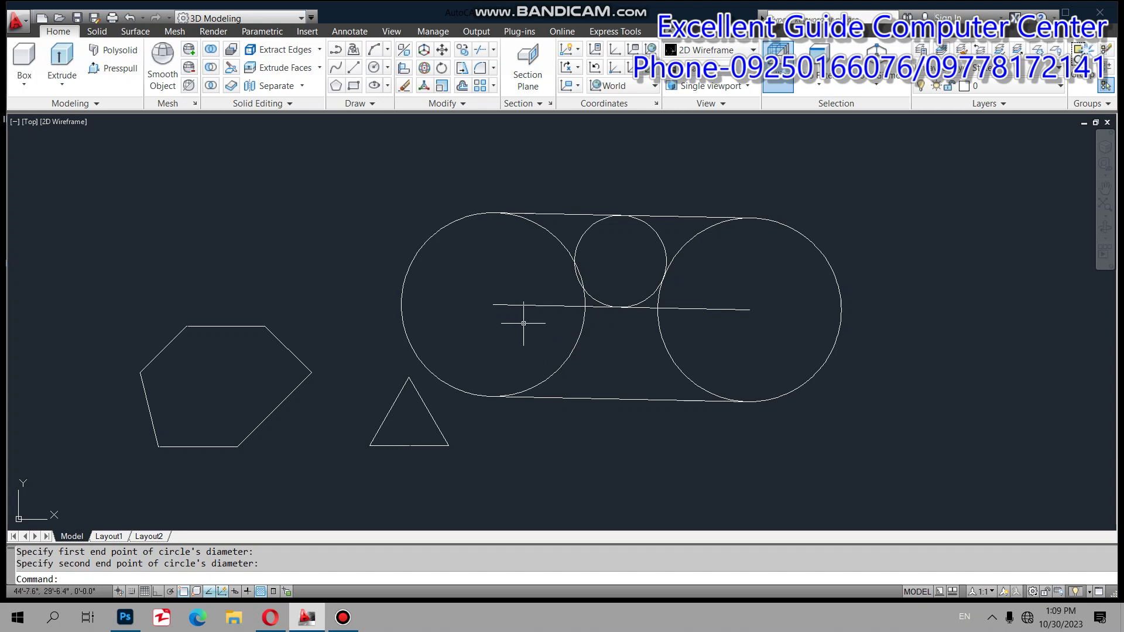
type("c")
key("Return")
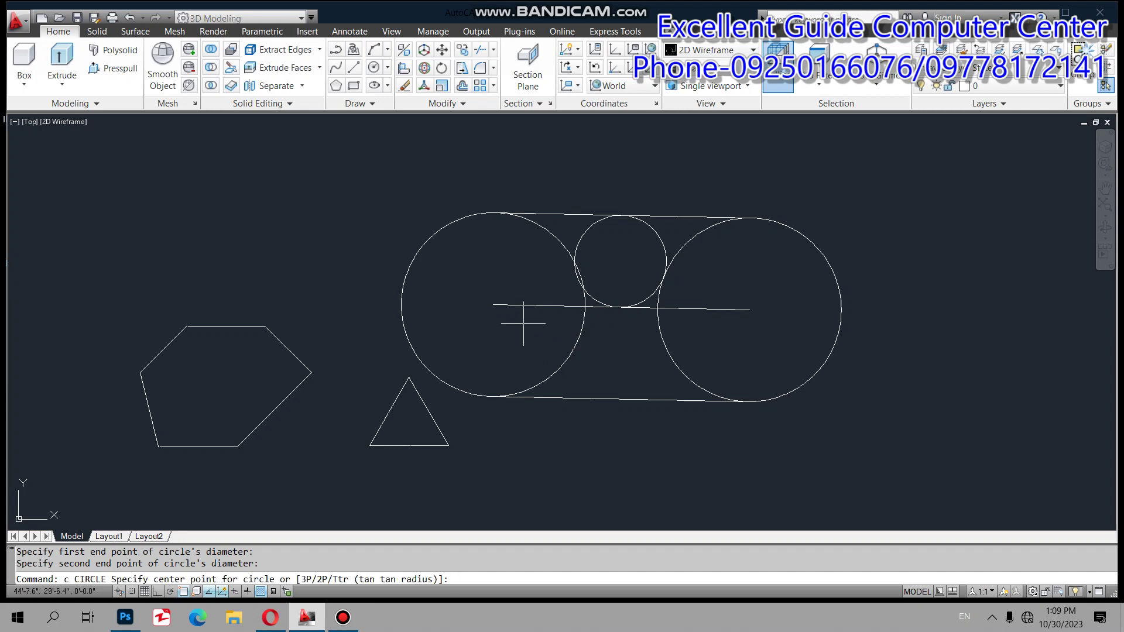
Draw a 3P circle through the centre line's left end, the small circle's top and the right end
type("p")
key("Return")
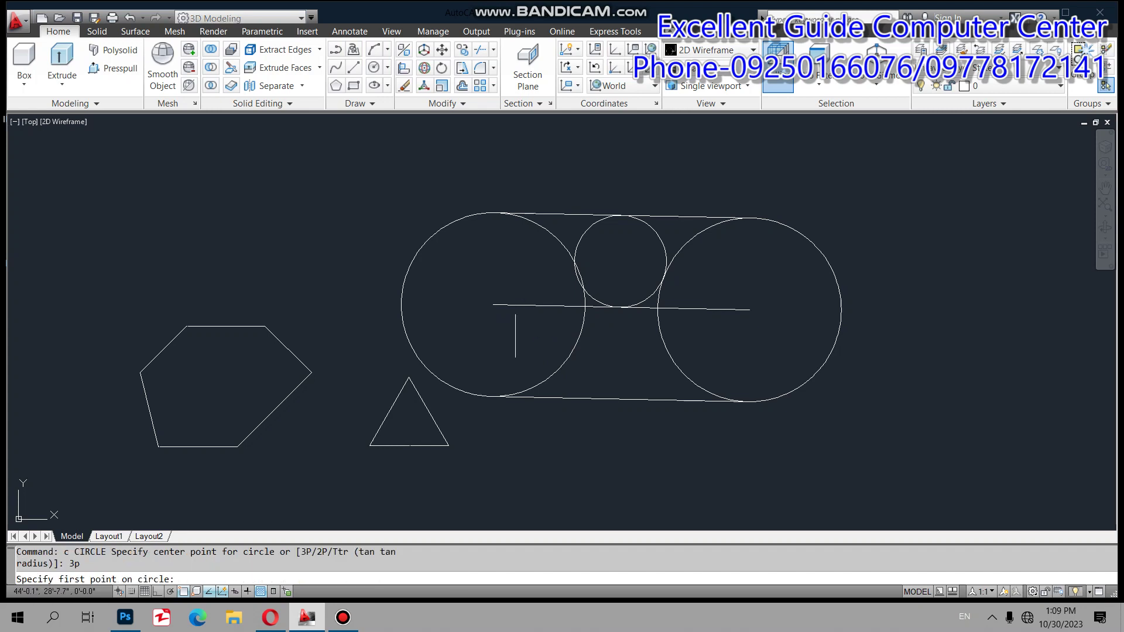
left_click(496, 301)
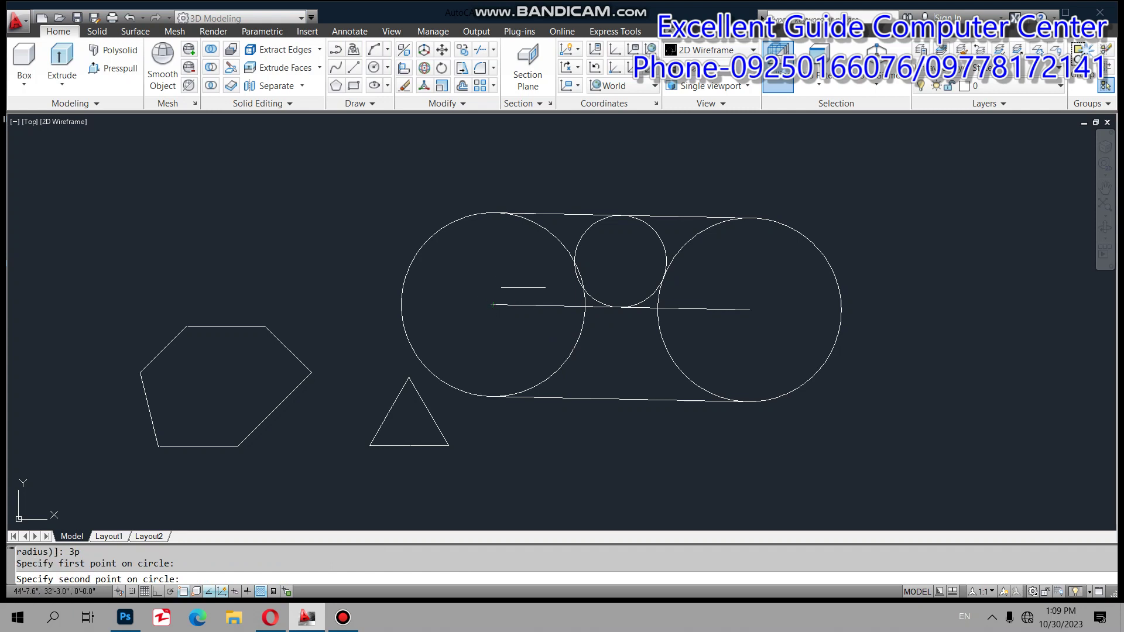
left_click(620, 215)
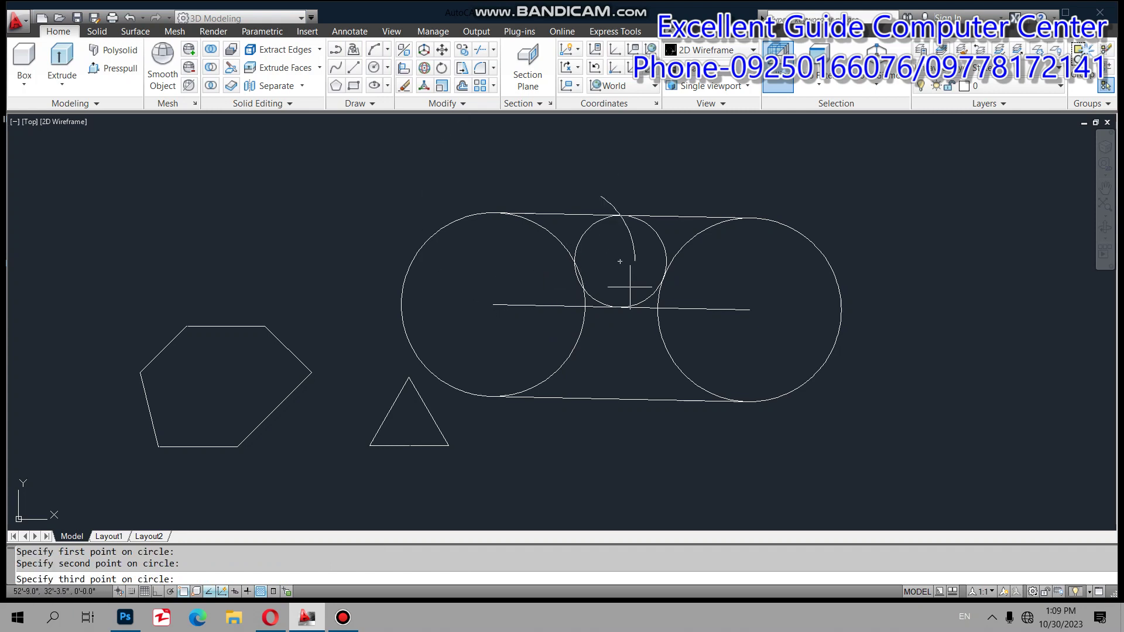
left_click(749, 310)
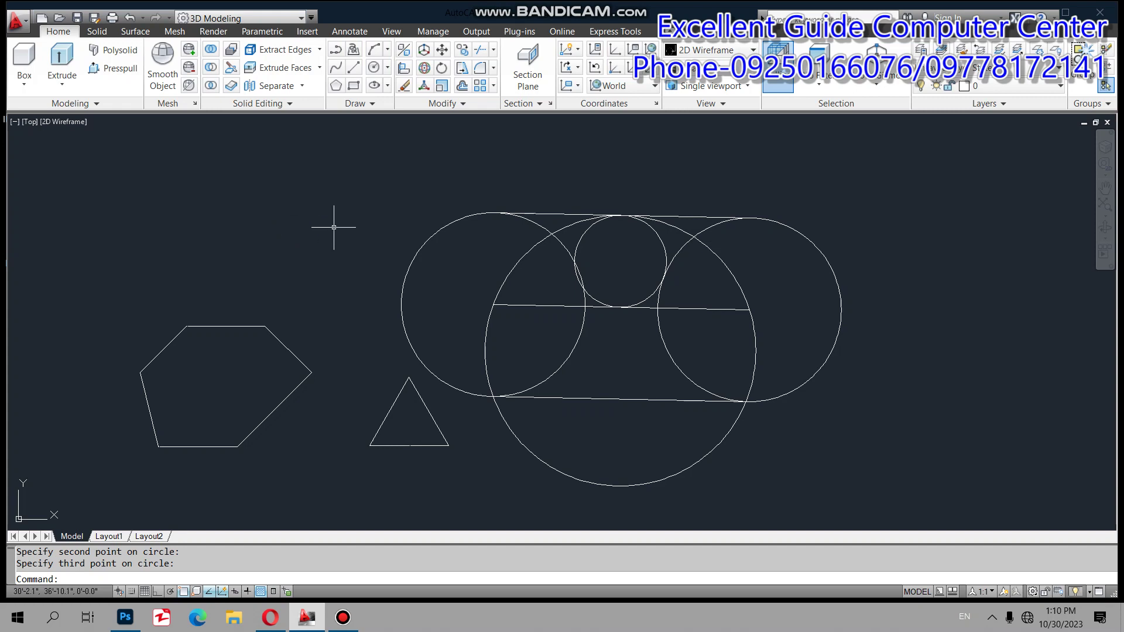
left_click(560, 5)
type("tr")
key("Return")
key("Return")
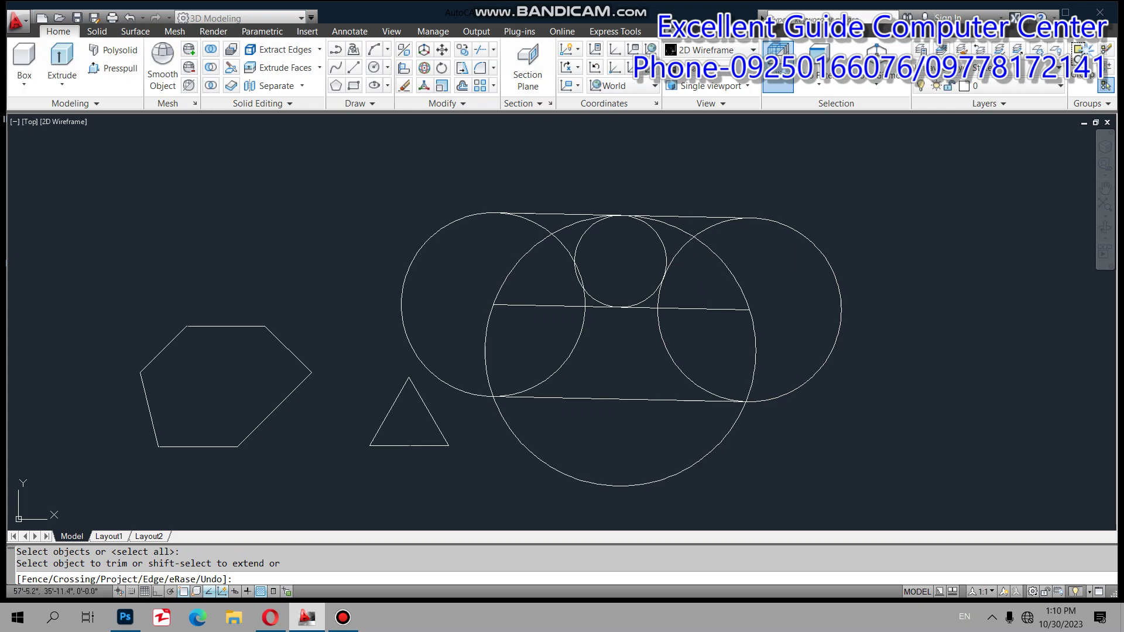
scroll(689, 240, "up", 2)
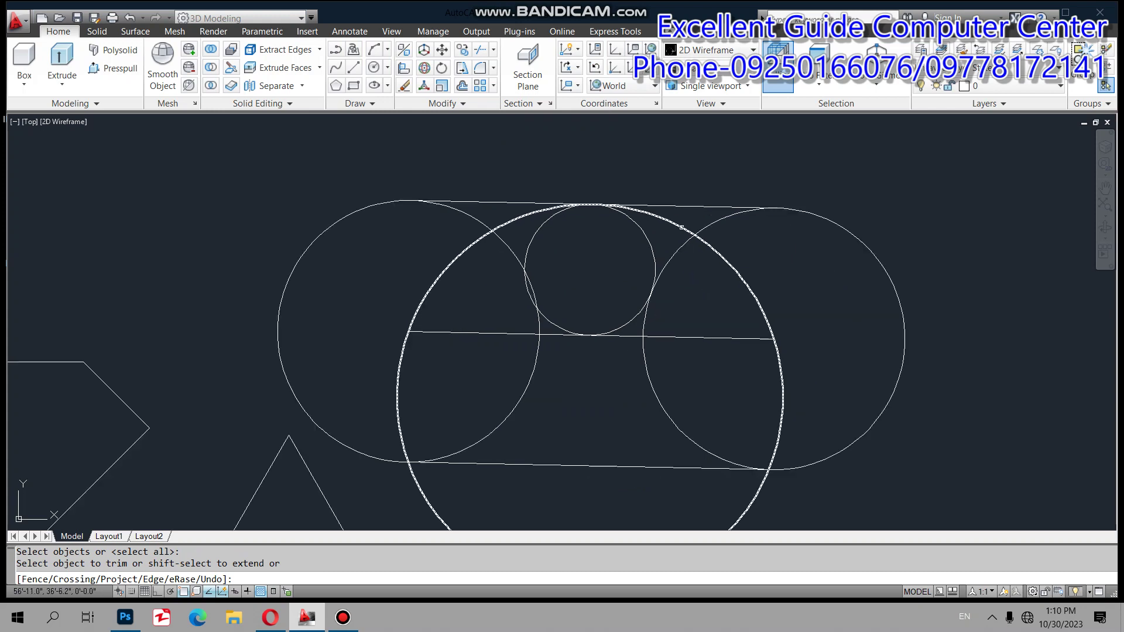
left_click(682, 227)
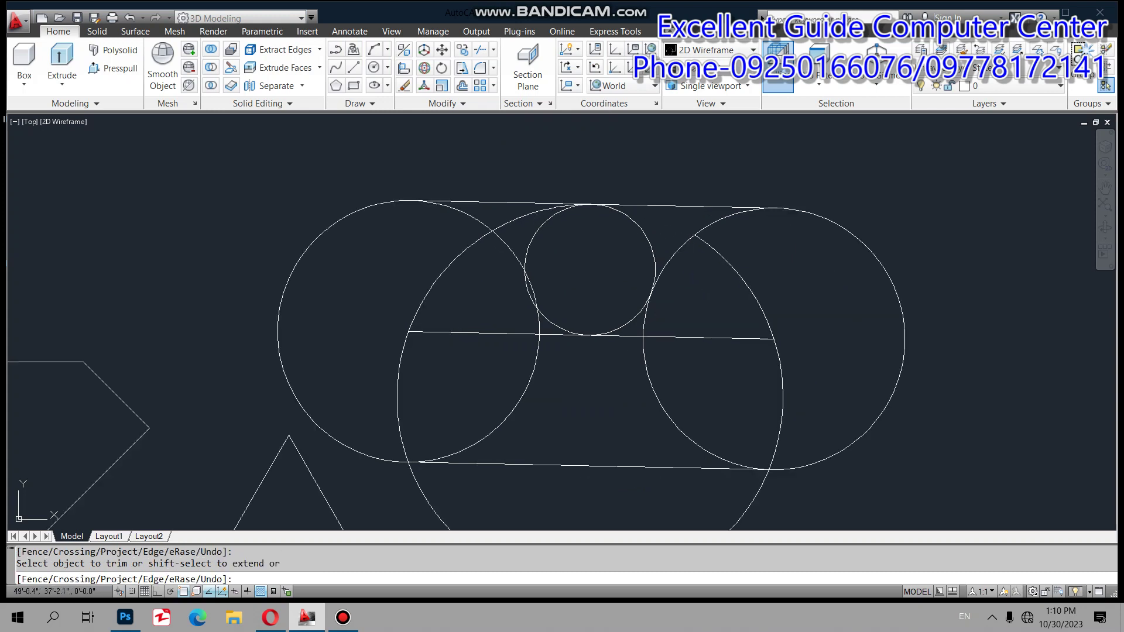
left_click(501, 244)
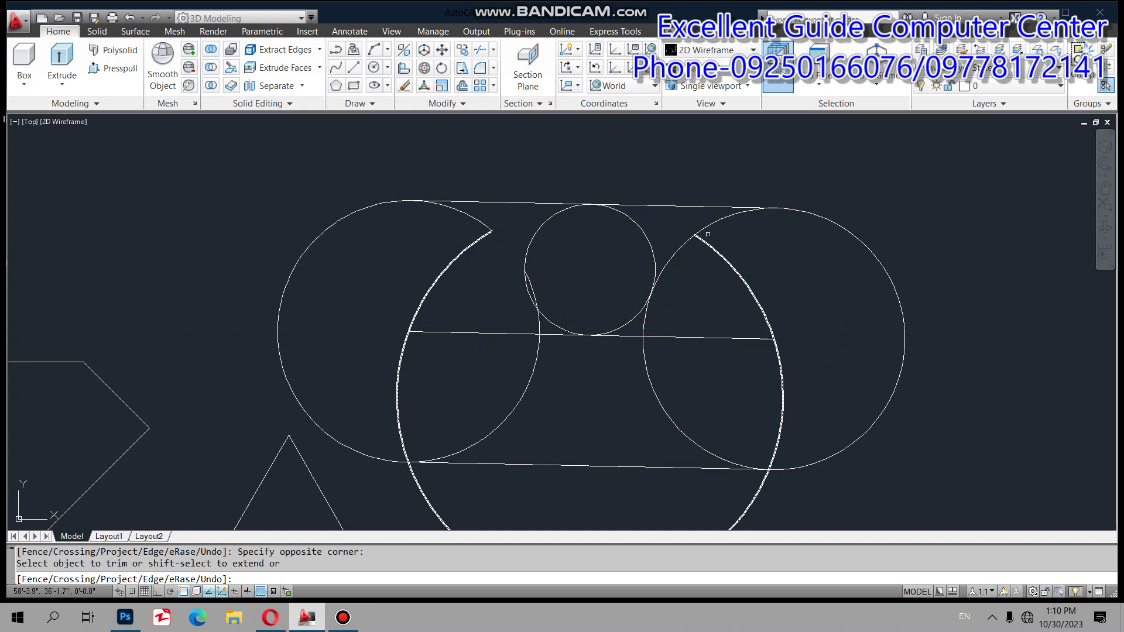
left_click(684, 244)
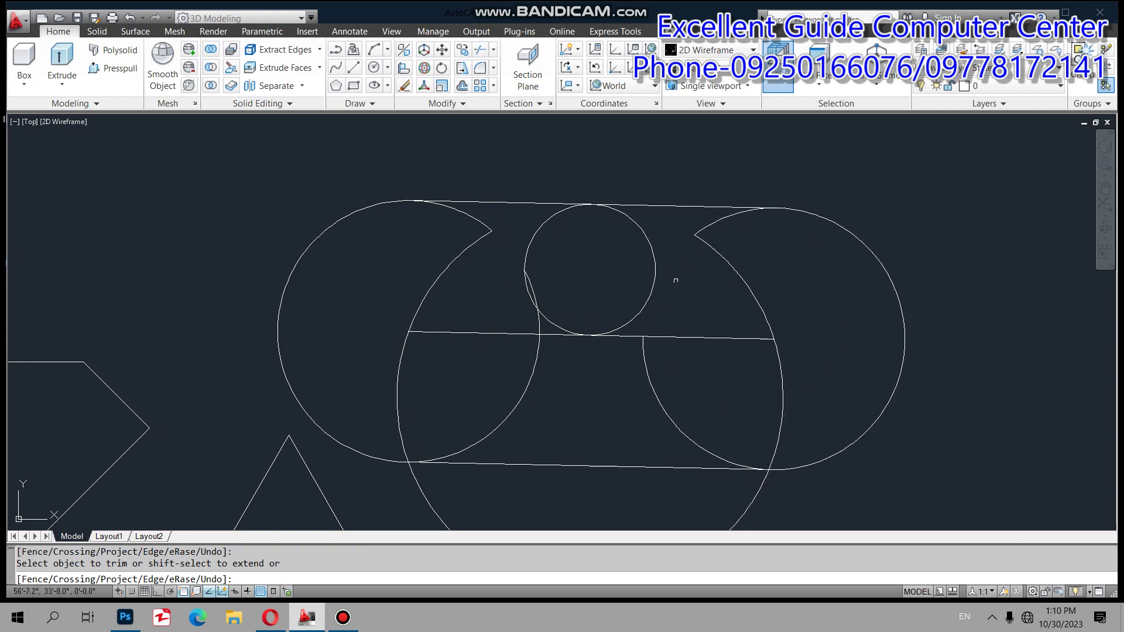
scroll(674, 284, "down", 2)
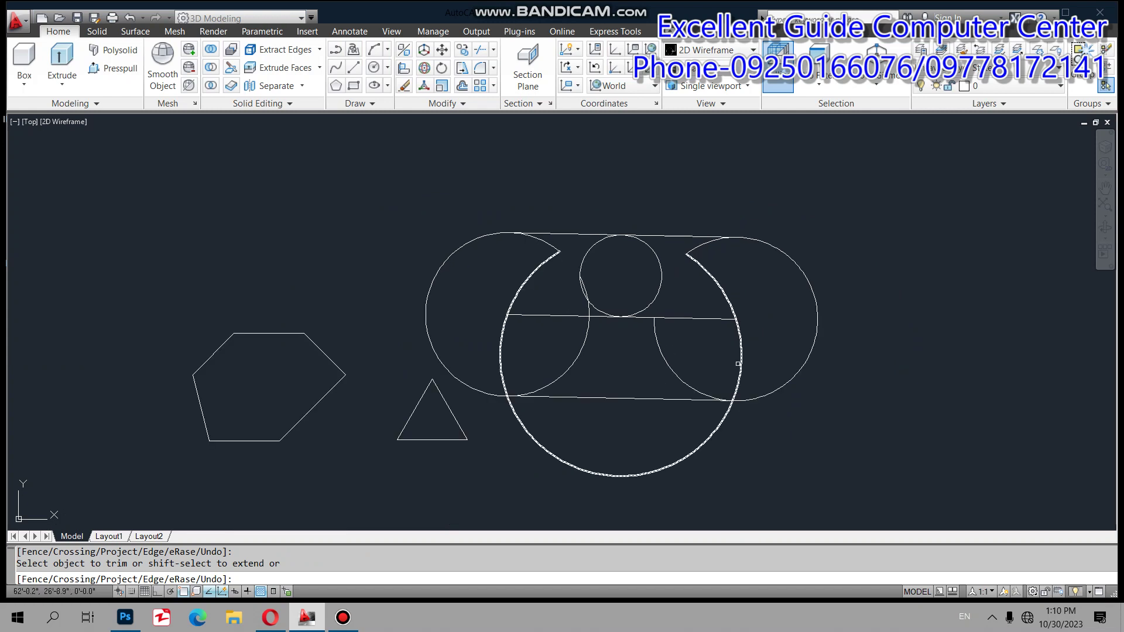
left_click(728, 306)
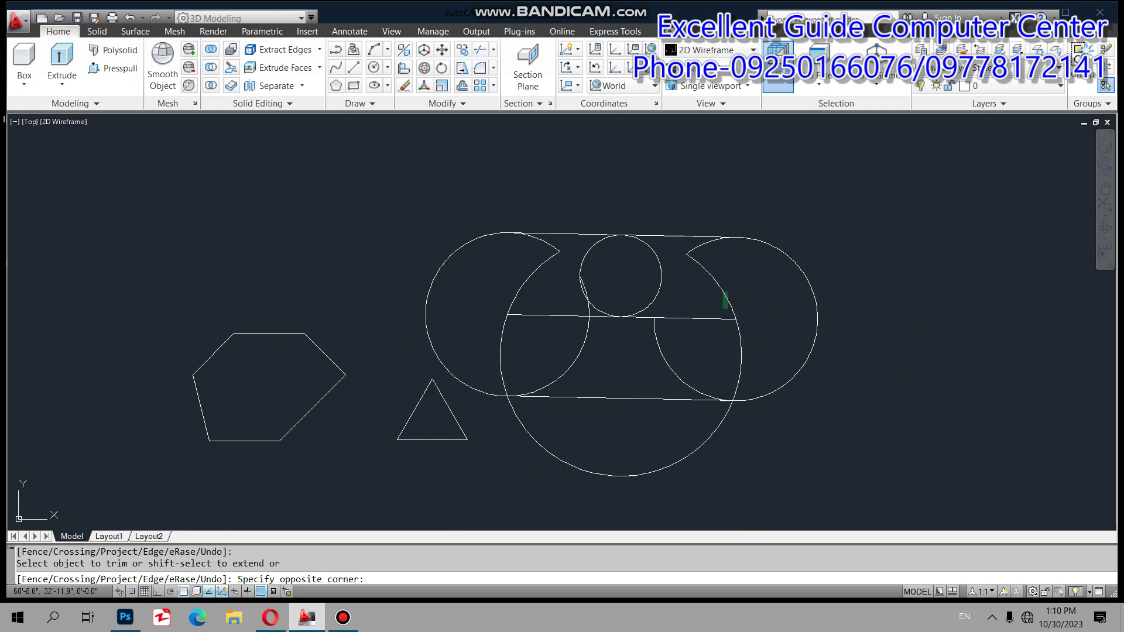
left_click(721, 286)
left_click(740, 360)
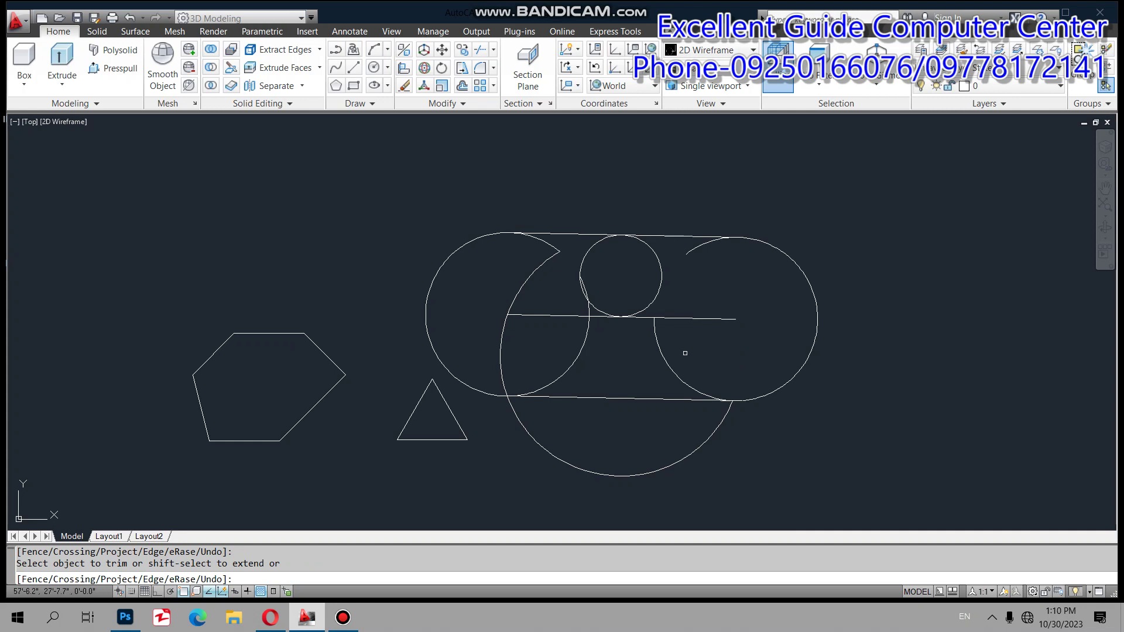
key("Return")
type("u")
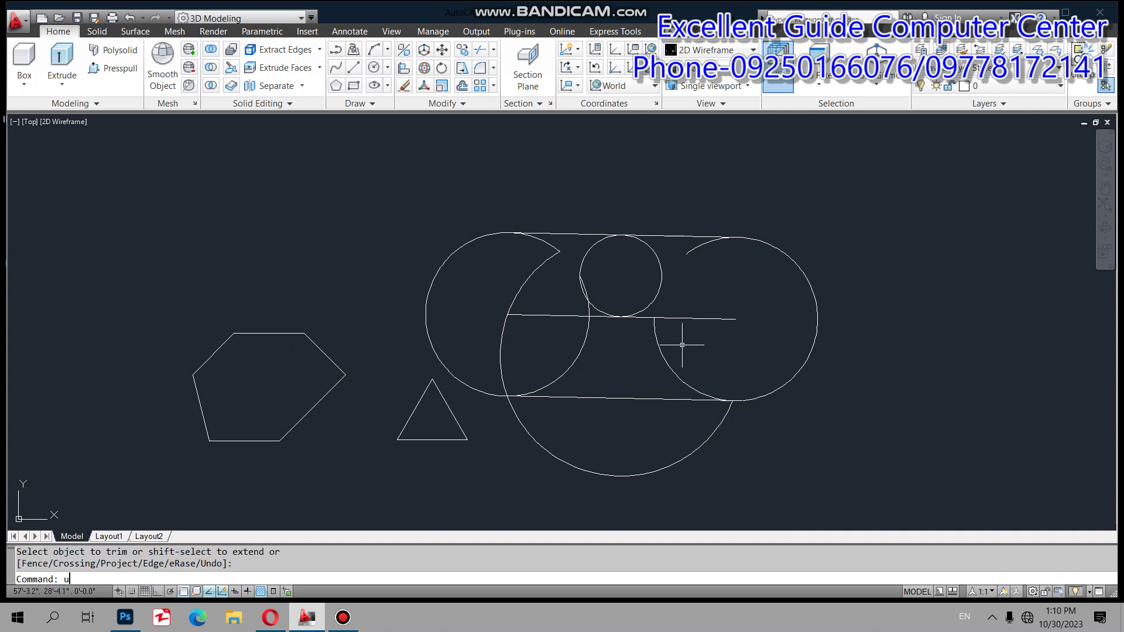
key("Return")
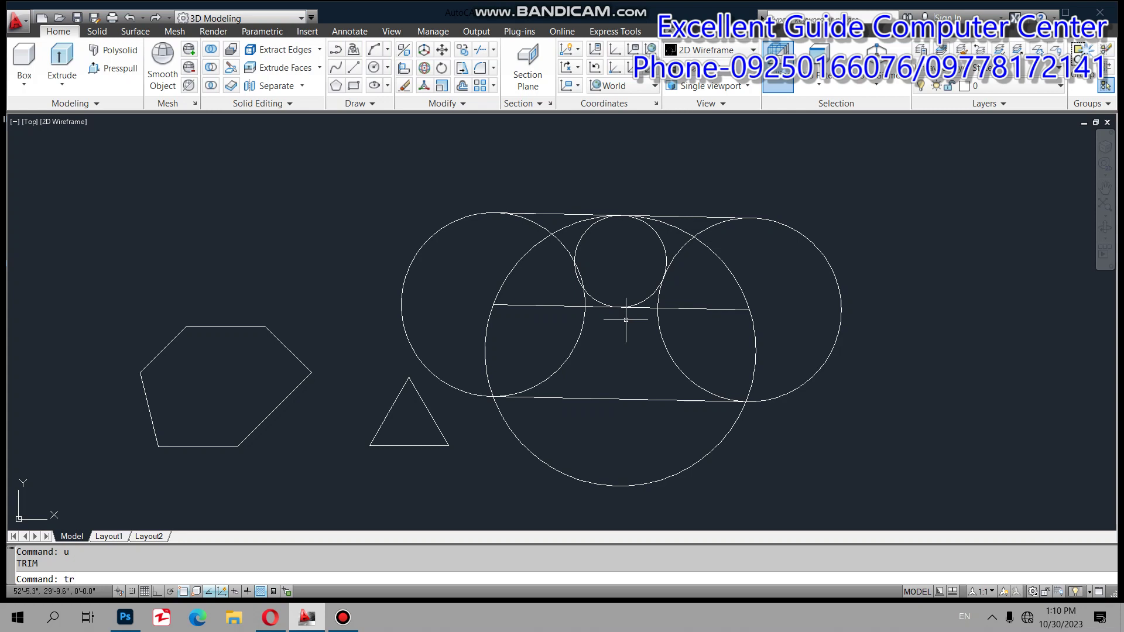
Trim the big circle's upper-left and upper-right arcs and the right circle's inner arcs
key("Return")
key("Return")
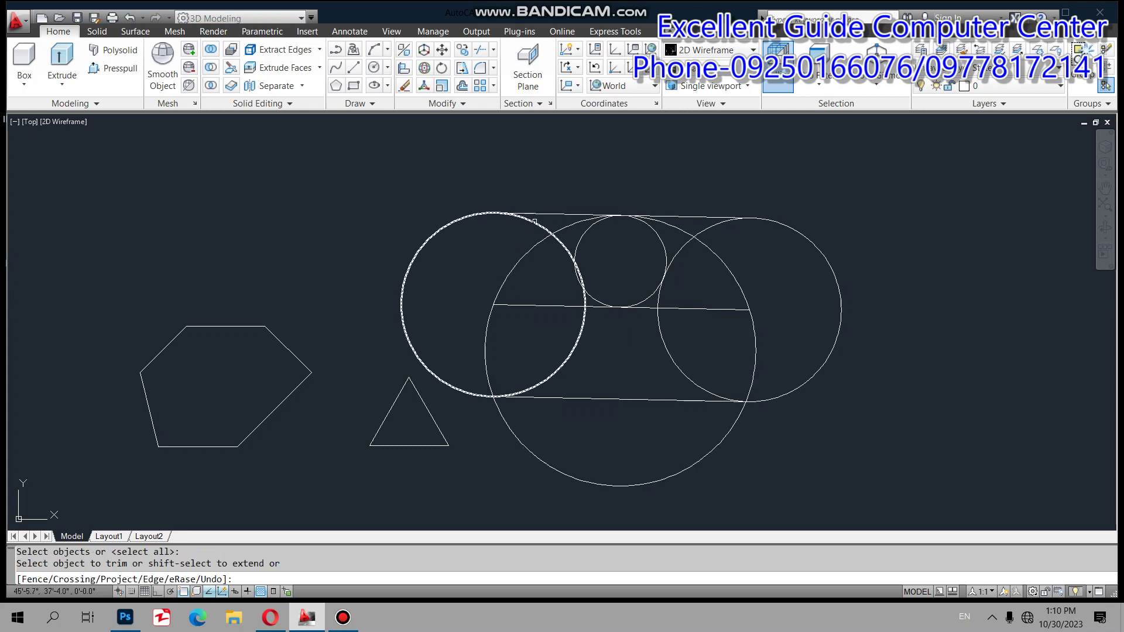
left_click(553, 233)
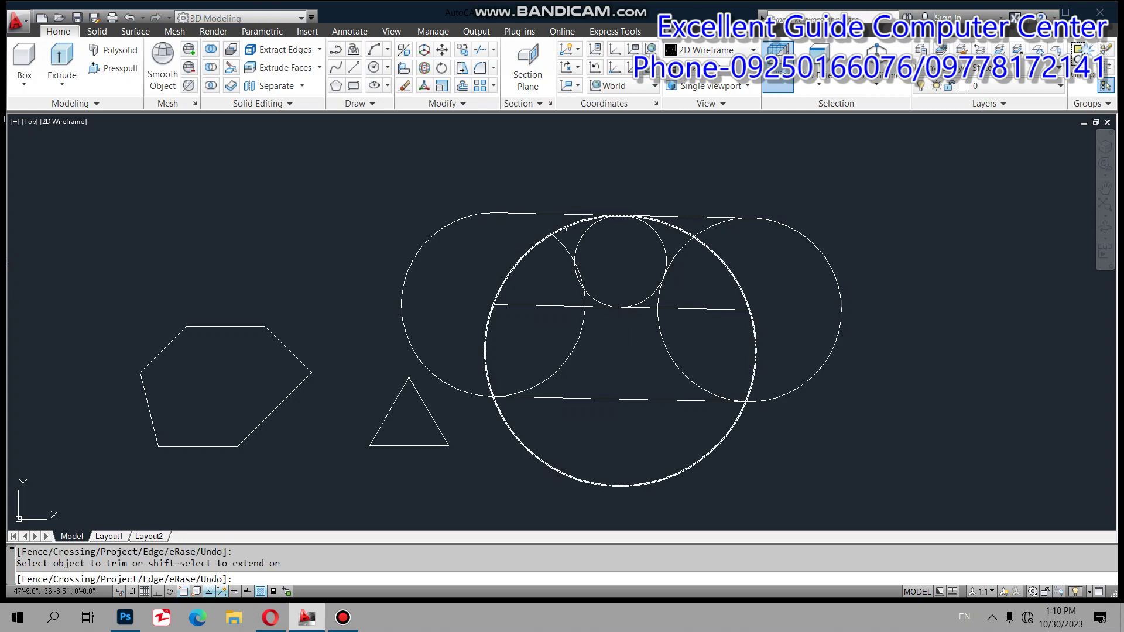
left_click(562, 231)
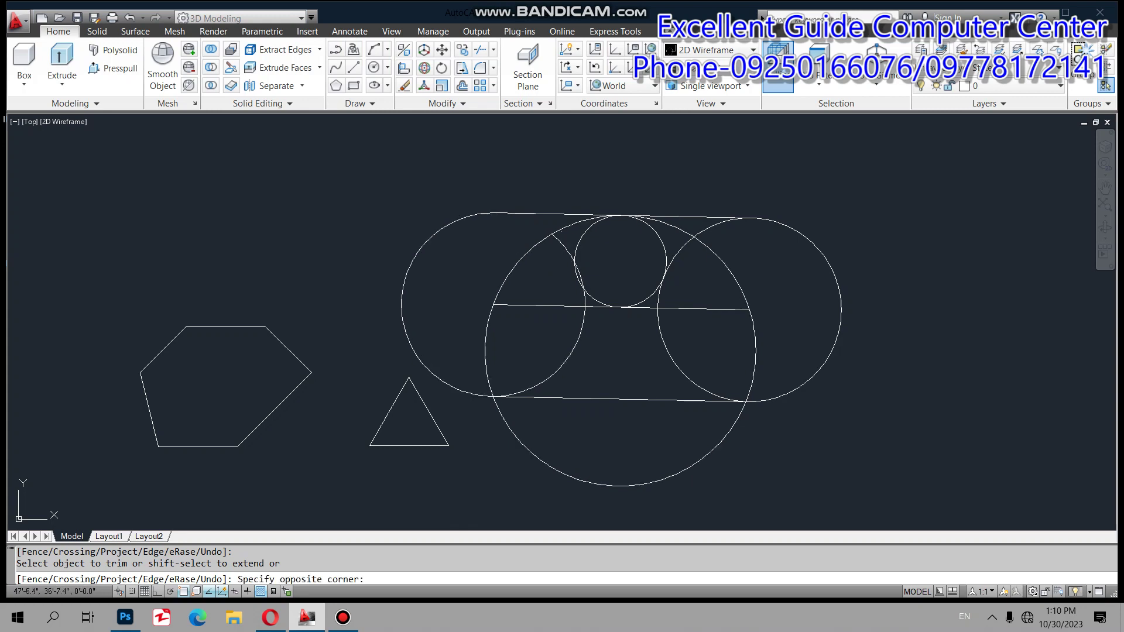
left_click(560, 227)
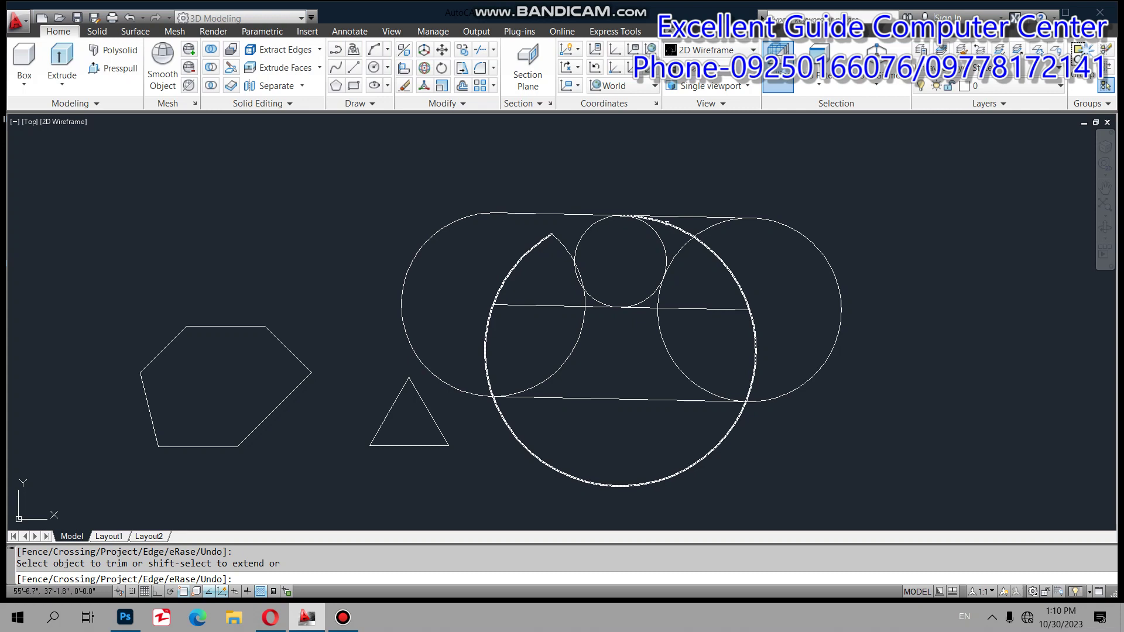
left_click(666, 223)
left_click(689, 241)
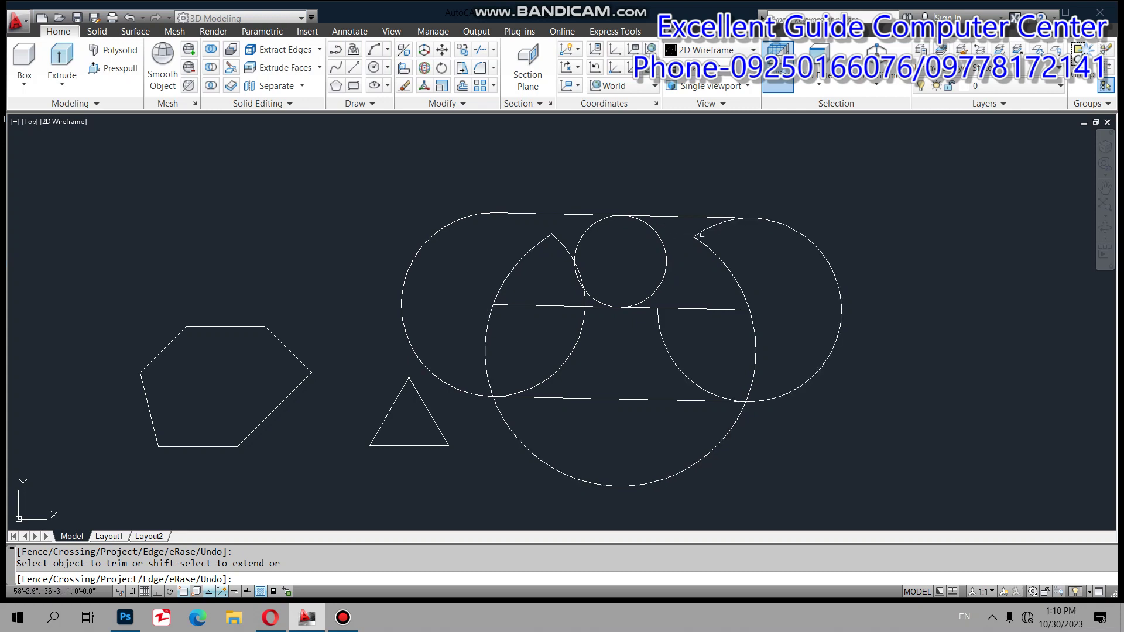
left_click(672, 357)
key("Return")
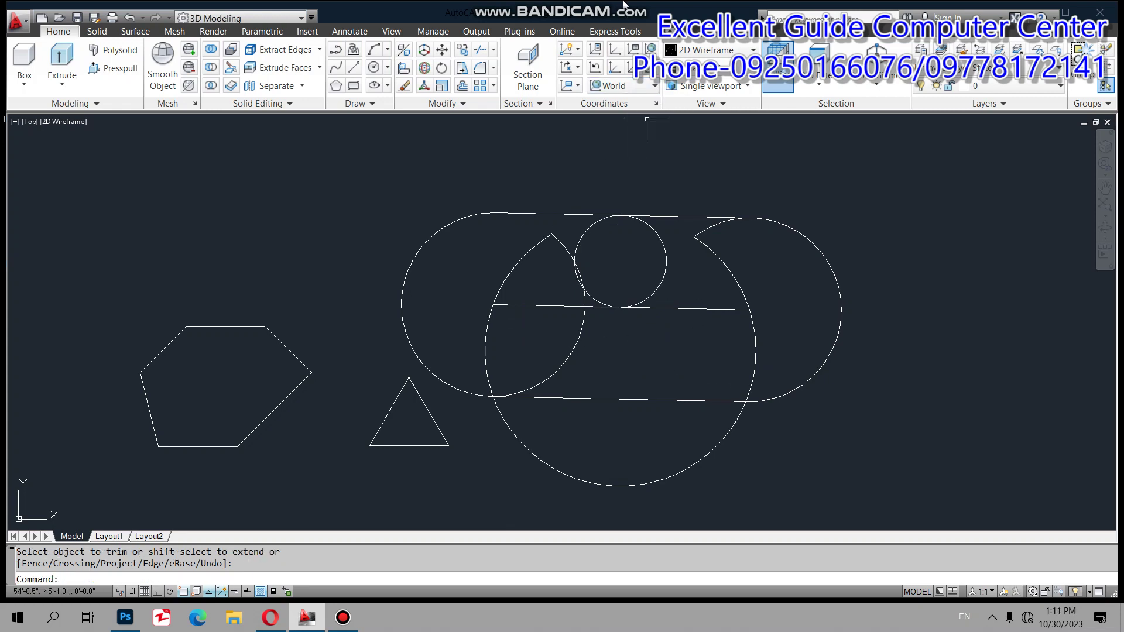